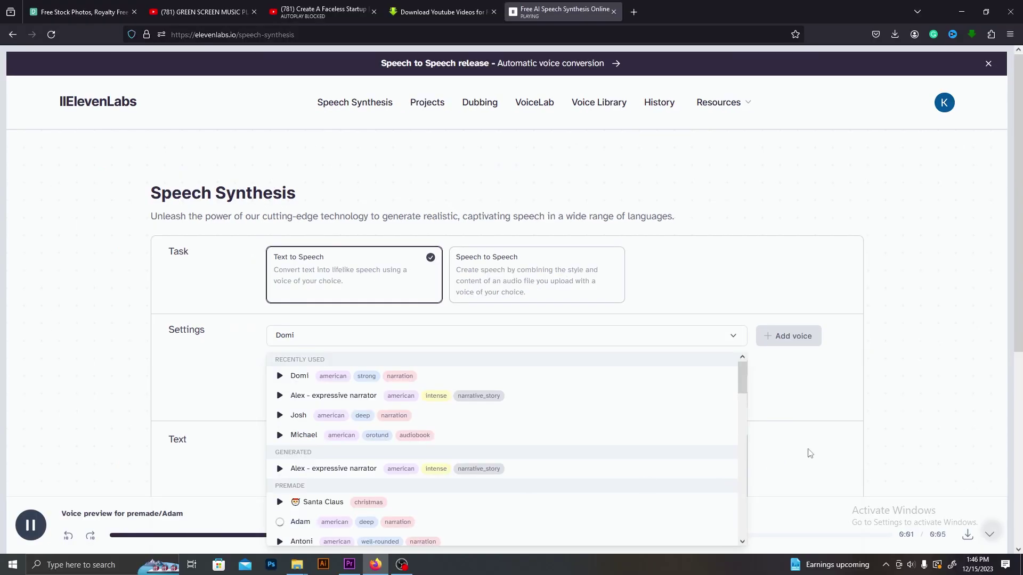
- Open the ElevenLabs voice list and preview the Josh and Antoni voices
scroll(810, 453, down, 1)
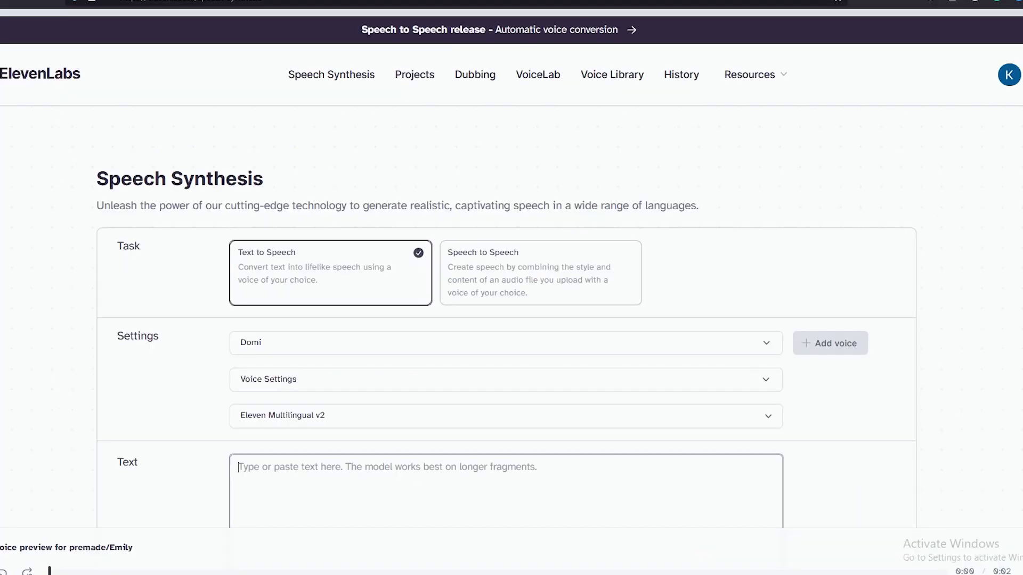
scroll(512, 267, down, 1)
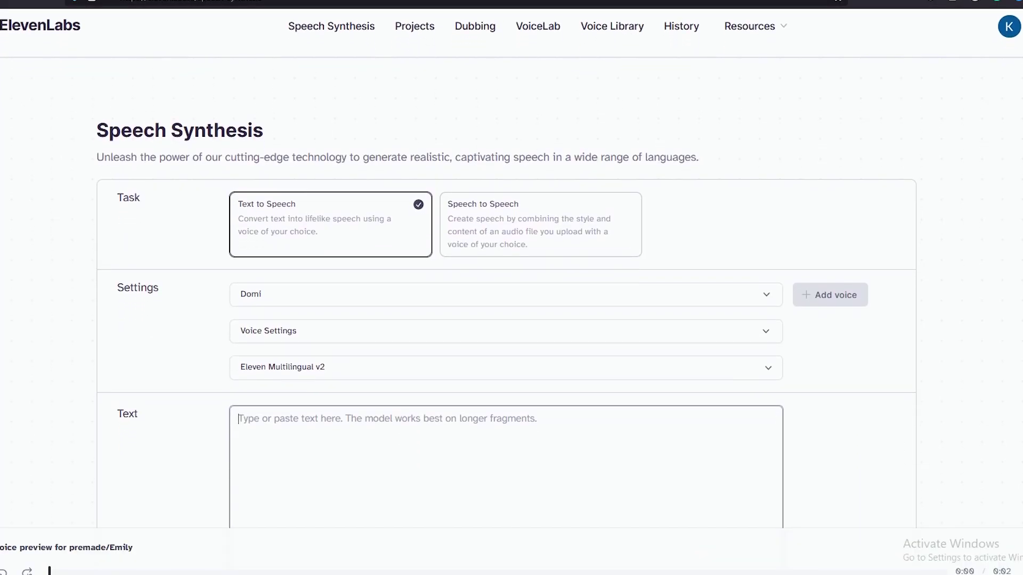
scroll(506, 287, down, 5)
scroll(506, 287, up, 5)
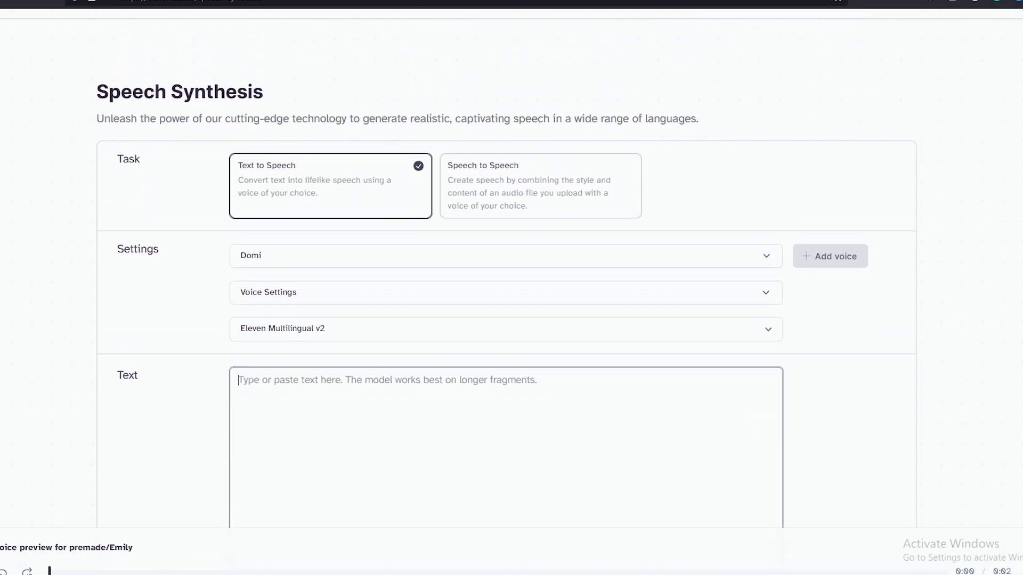
click(465, 264)
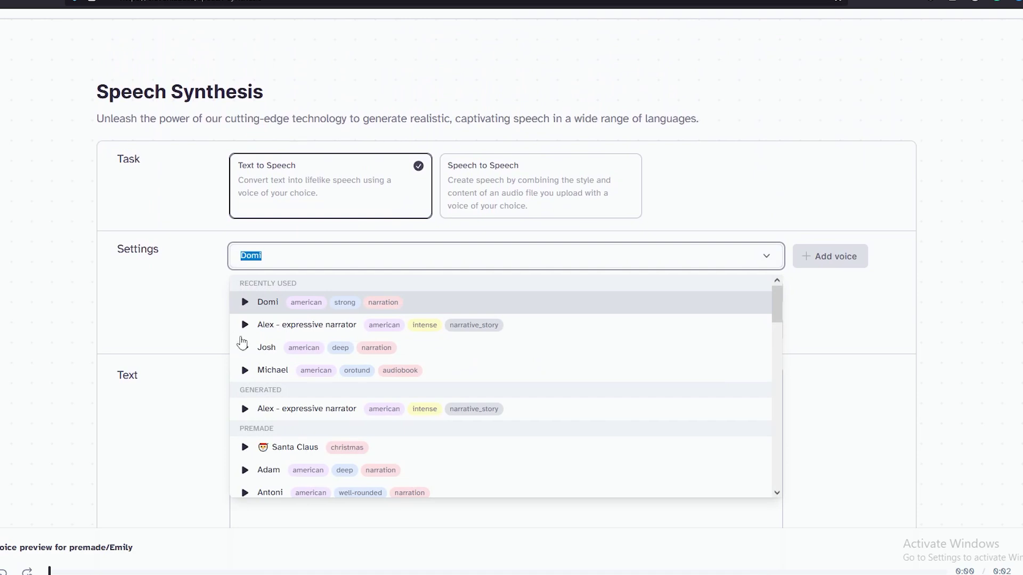
click(243, 351)
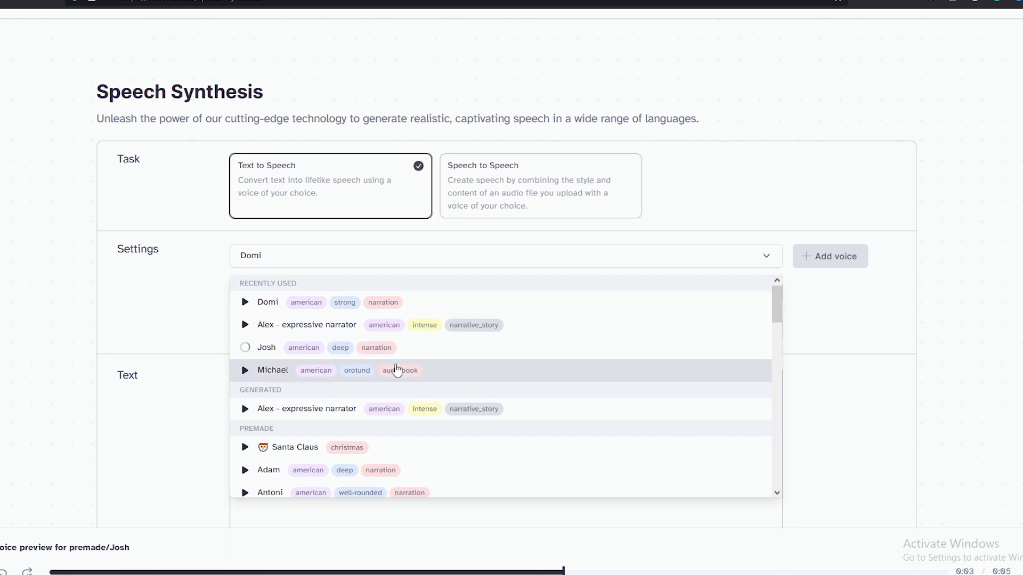
scroll(277, 380, down, 5)
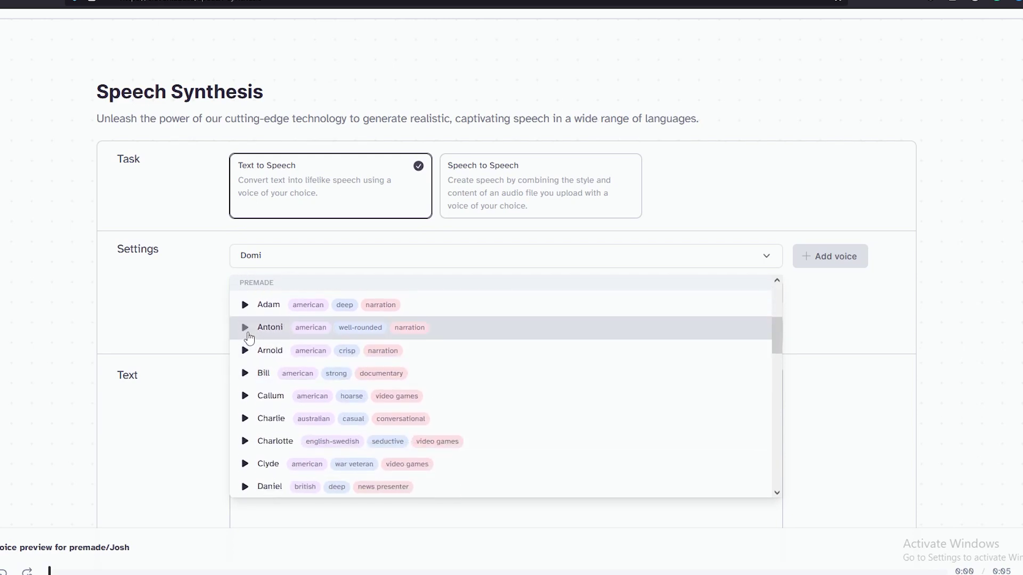
click(245, 334)
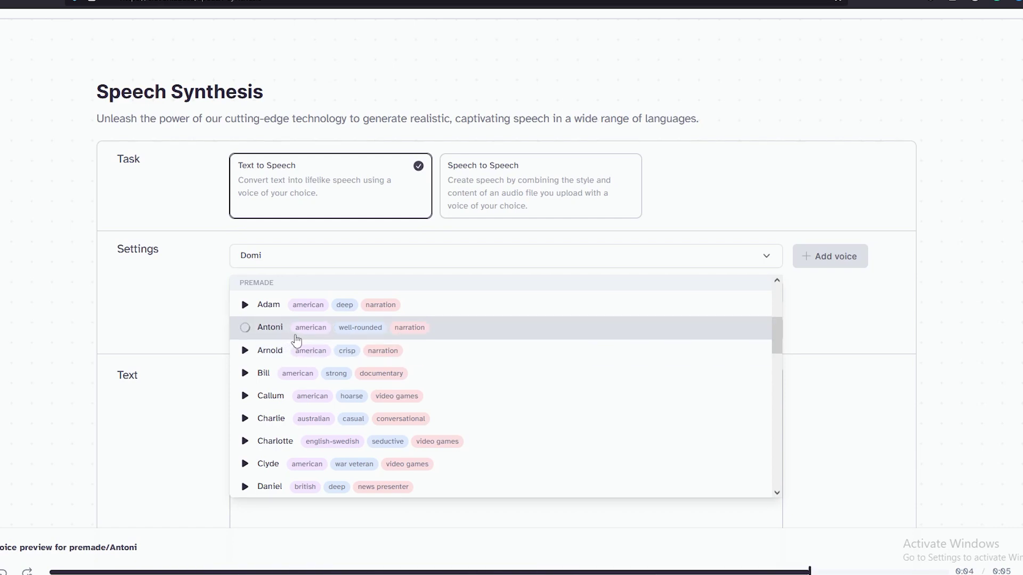
- Preview Emily and Freya, then start adding a generative or cloned voice in VoiceLab
scroll(297, 340, down, 1)
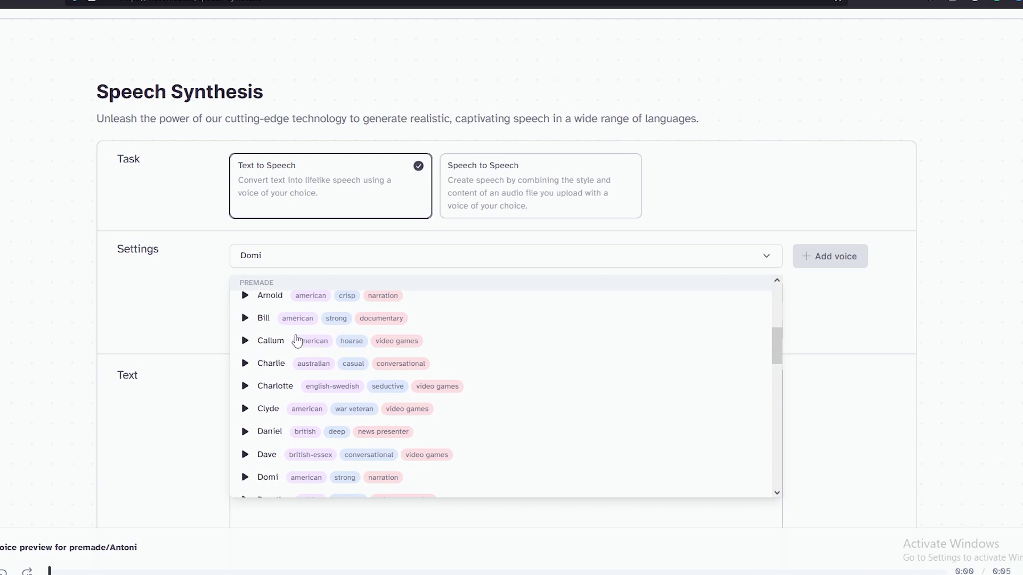
scroll(296, 340, down, 1)
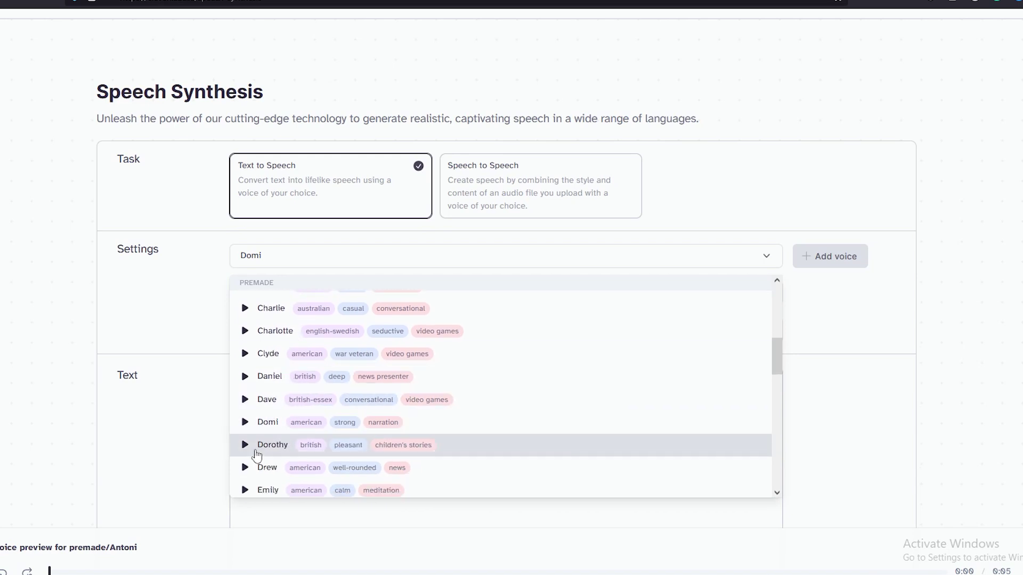
scroll(265, 442, down, 1)
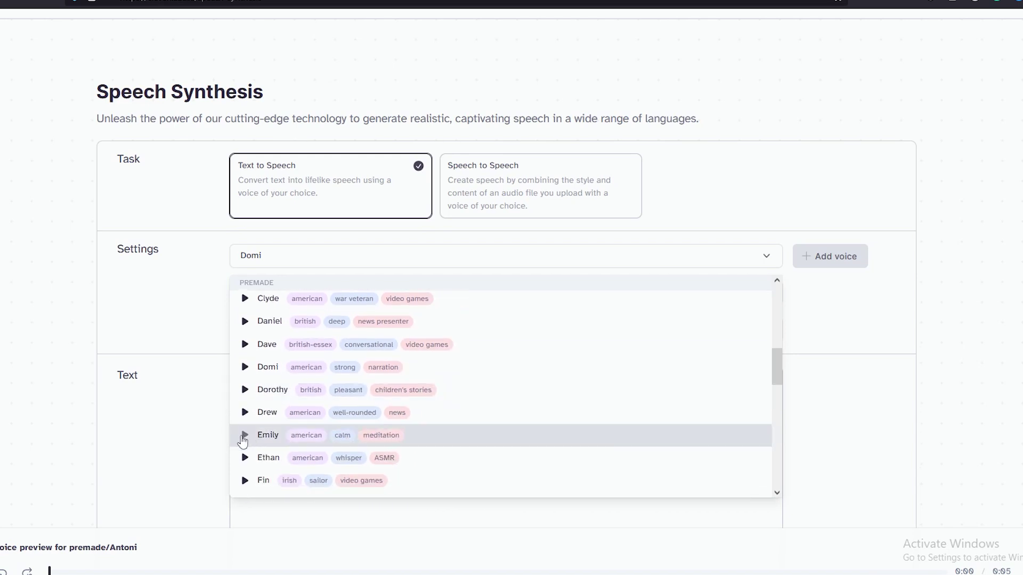
click(243, 437)
scroll(243, 441, down, 2)
click(246, 394)
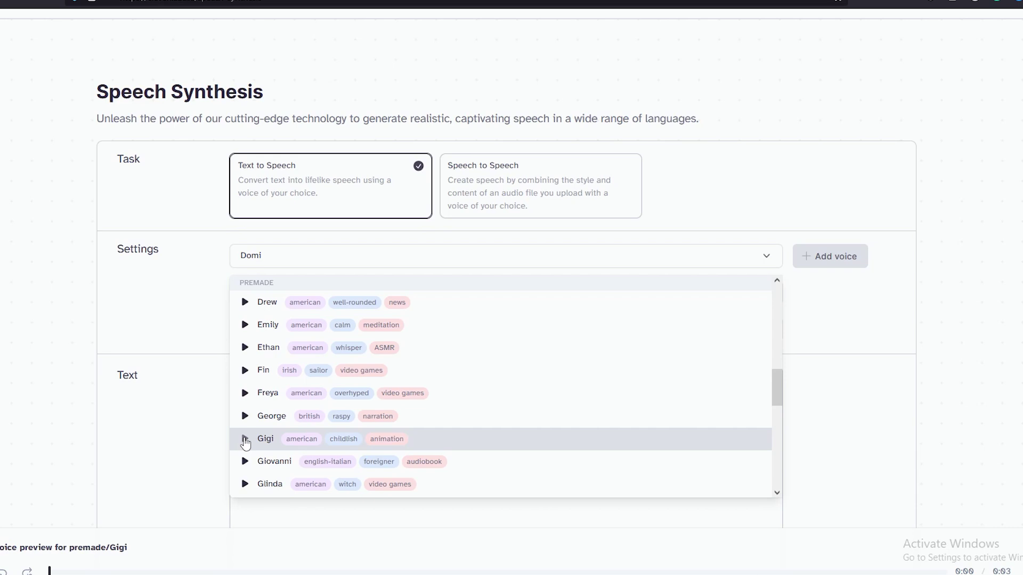
click(831, 257)
click(315, 302)
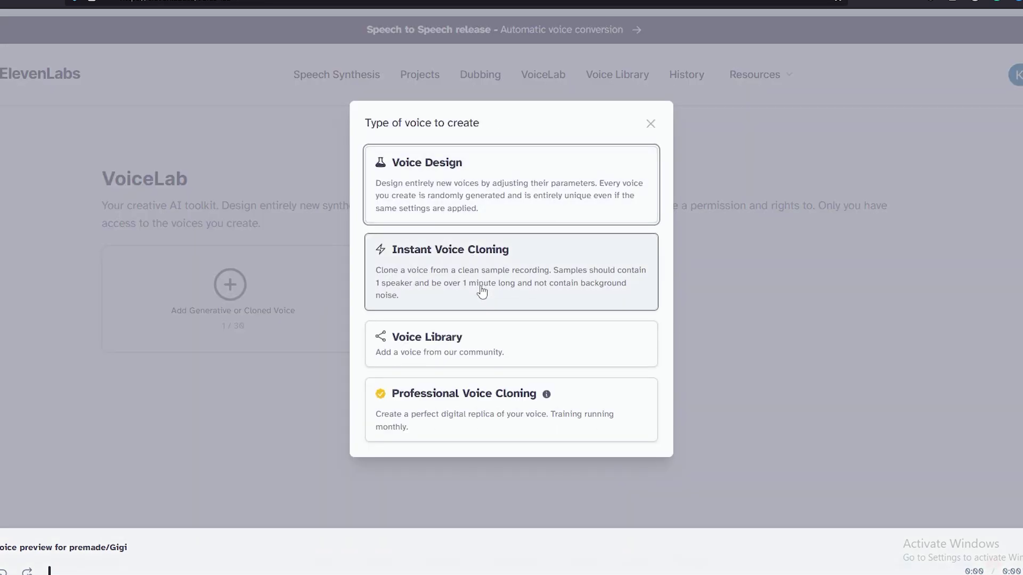
- Open the community Voice Library and sample the Hades - grim gravitas voice
click(493, 351)
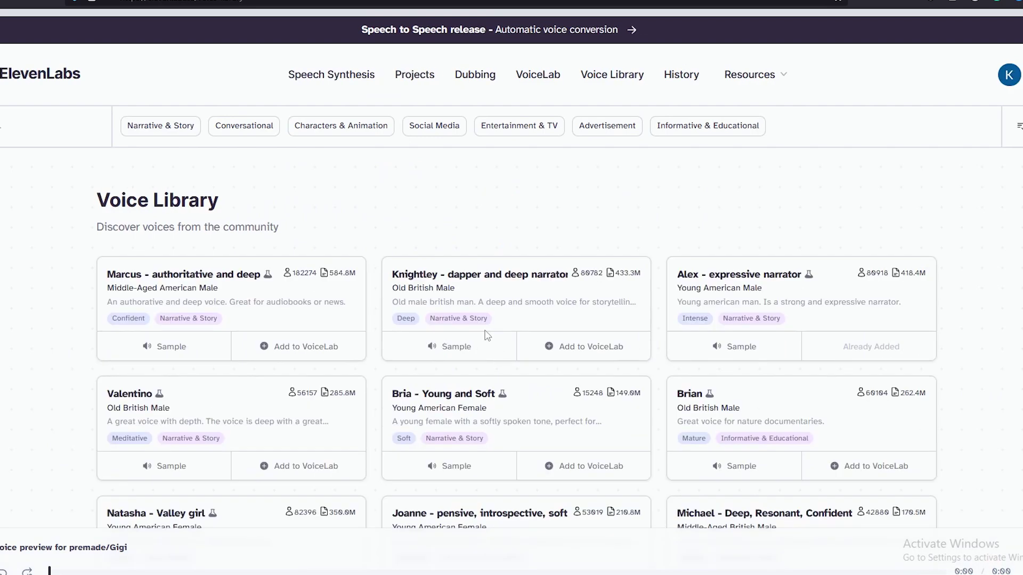
scroll(511, 287, down, 8)
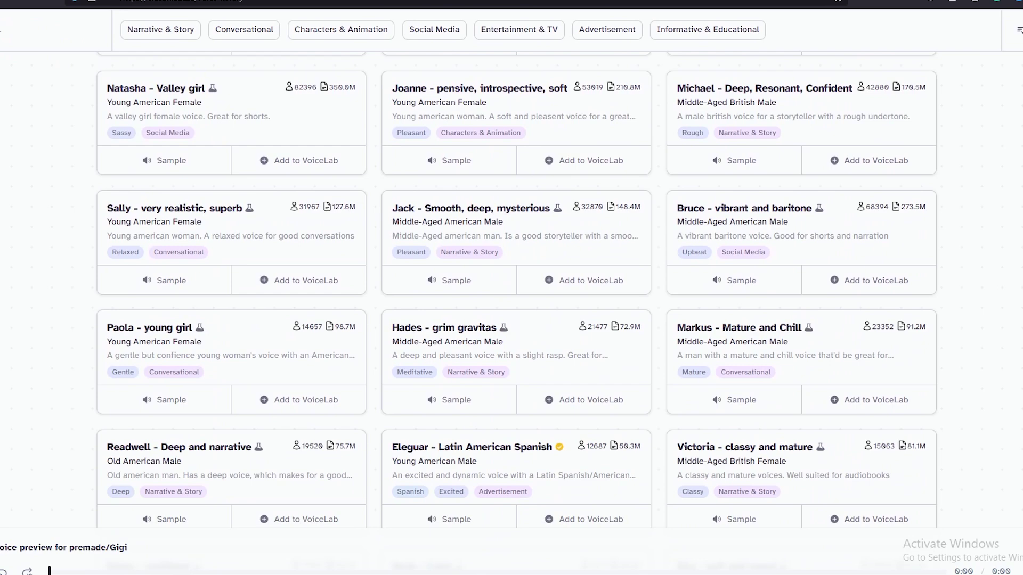
click(469, 410)
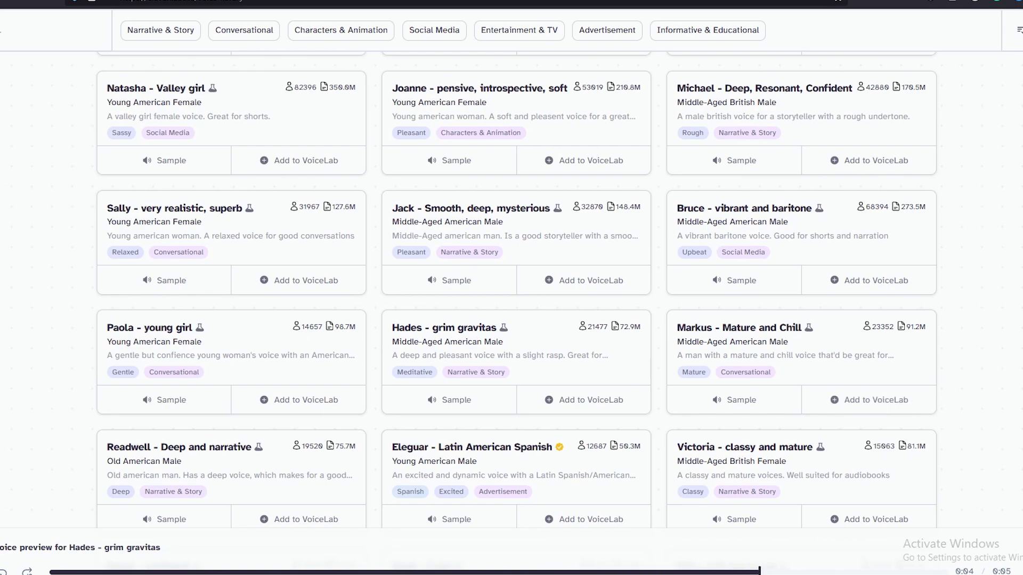
scroll(517, 310, down, 1)
scroll(517, 310, down, 3)
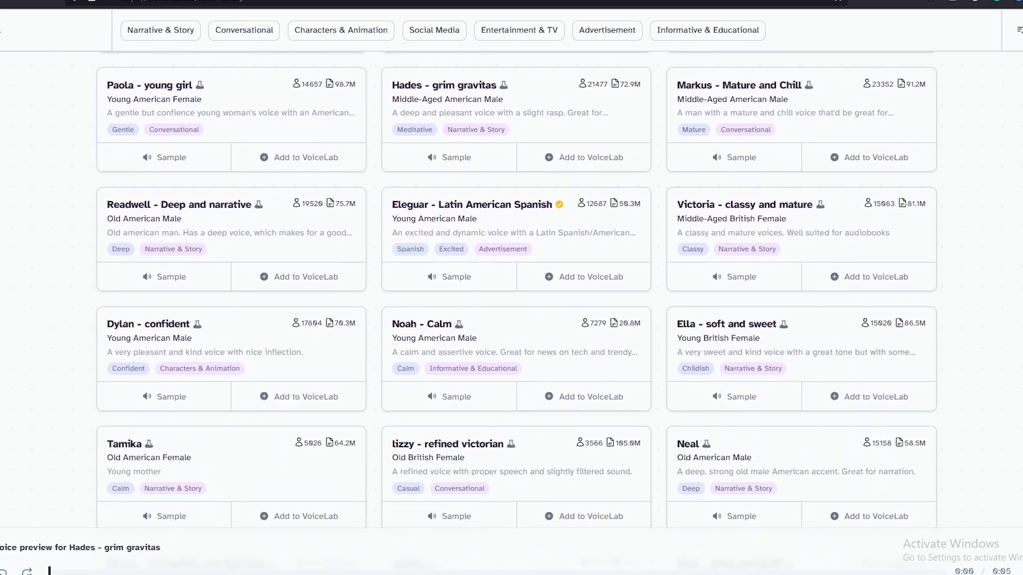
scroll(517, 310, down, 5)
scroll(402, 128, up, 15)
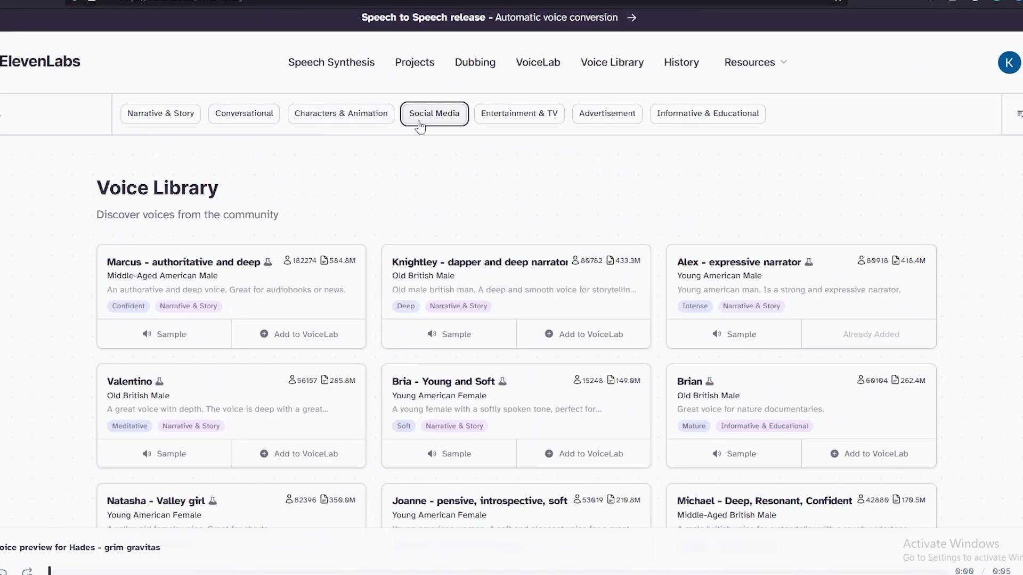
- Filter the Voice Library to the Social Media category
click(418, 123)
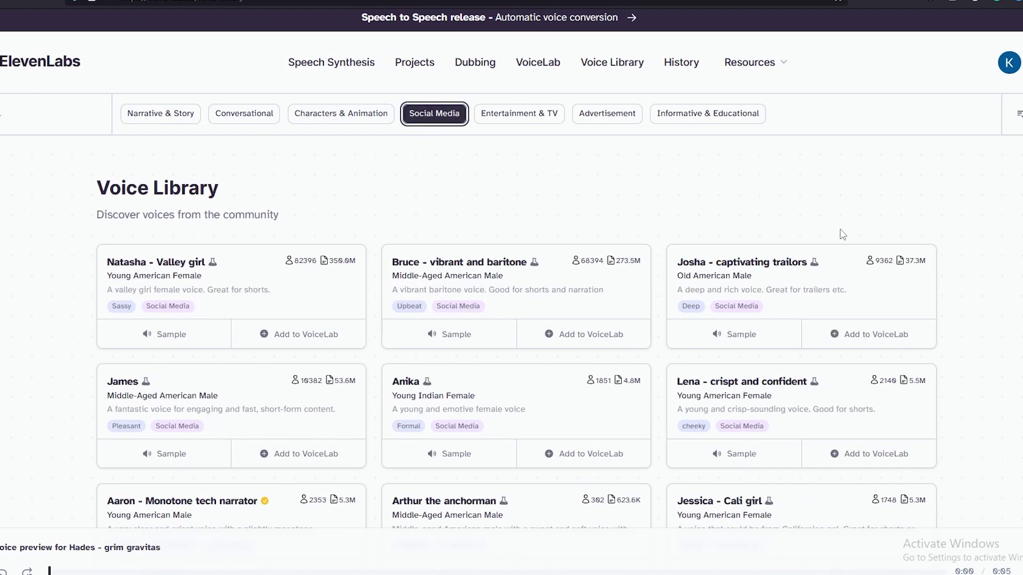
scroll(511, 288, down, 3)
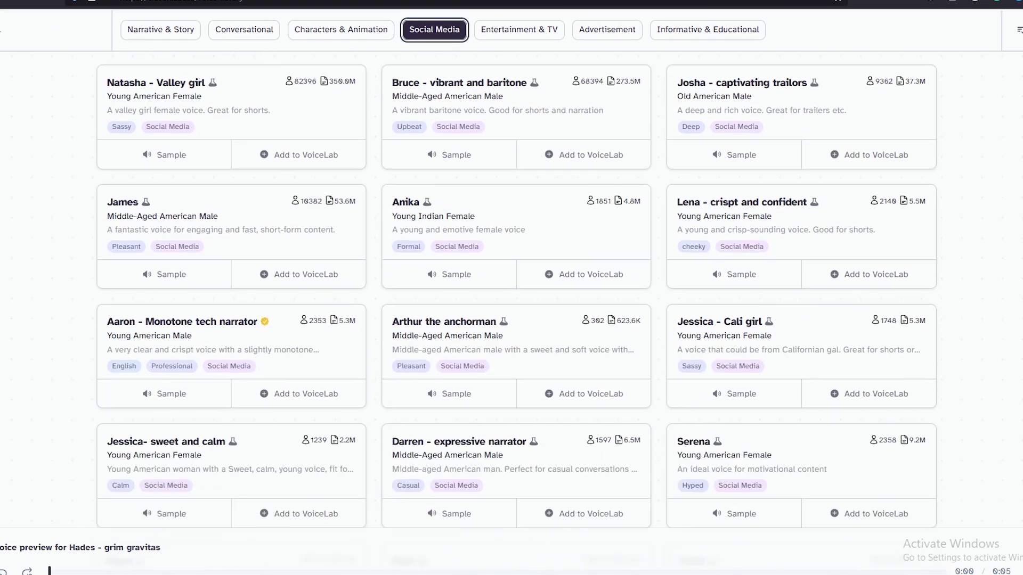
scroll(511, 287, up, 2)
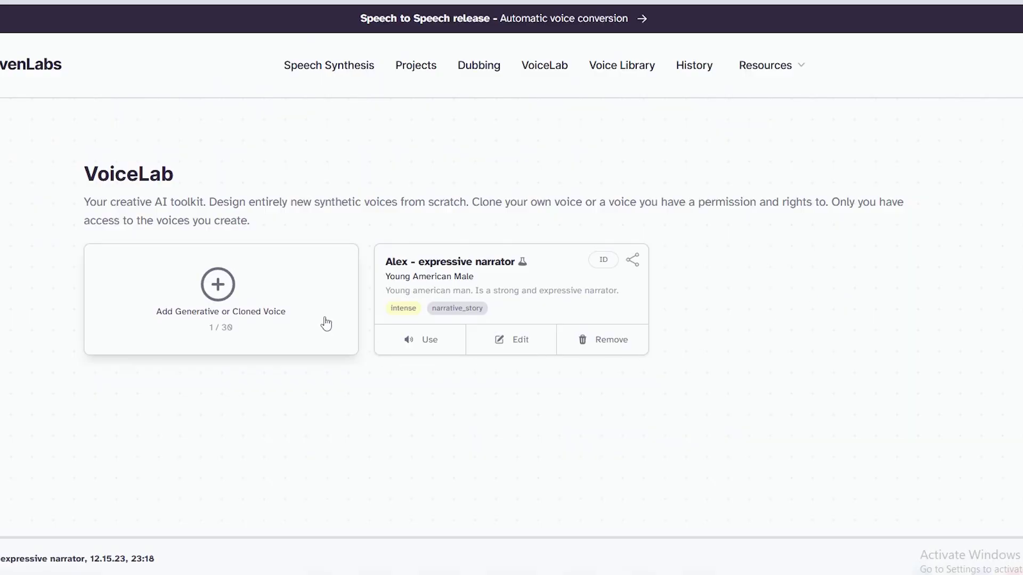
- Choose Add Generative or Cloned Voice in VoiceLab to show the voice-type options
click(309, 302)
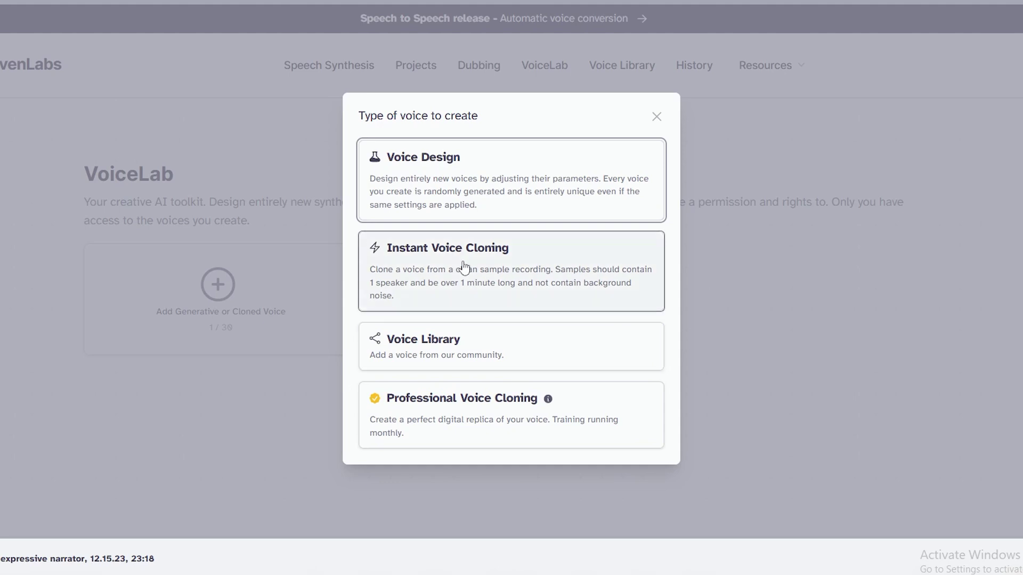
- Pick Instant Voice Cloning to open the empty Add Voice form
click(482, 255)
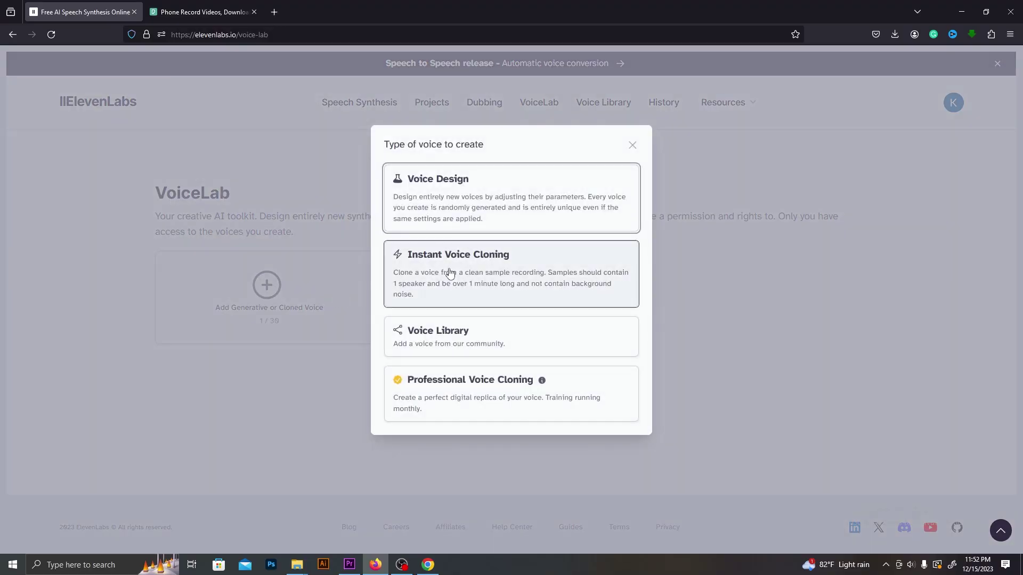
click(449, 274)
- Upload the .aac recording from the desktop and begin typing the clone's name
key(super+d)
drag(470, 346, 484, 137)
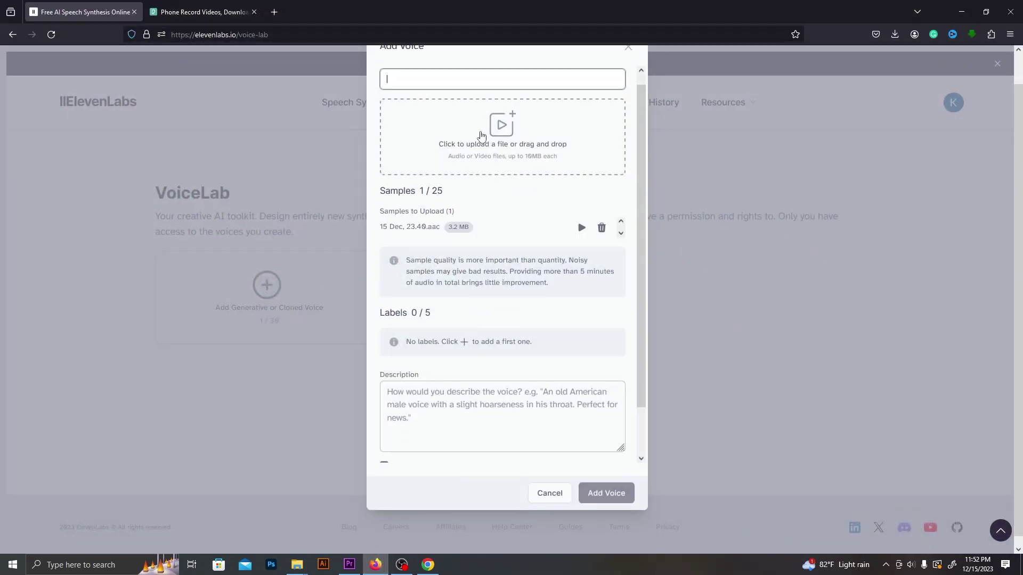
text(Ka)
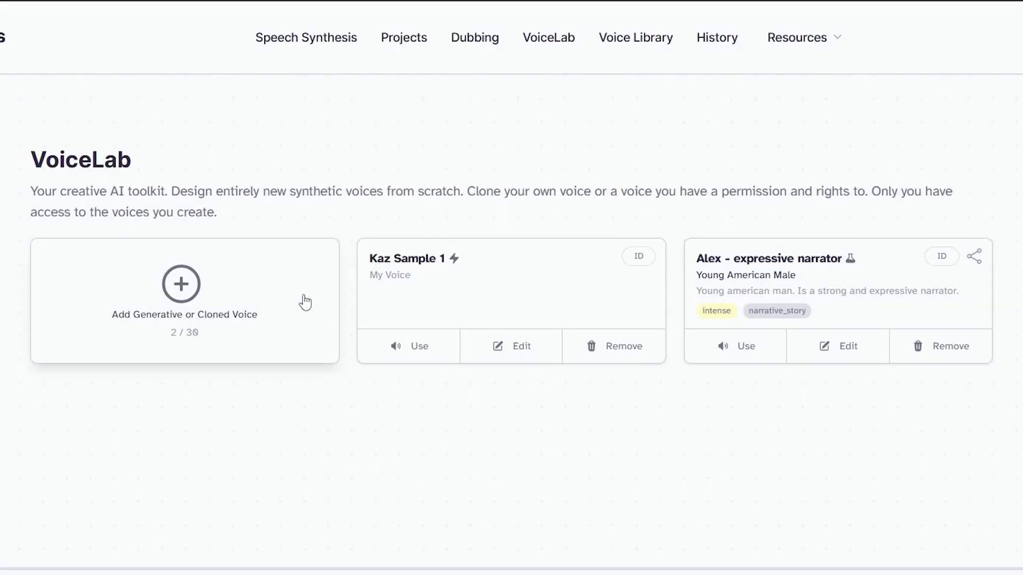
click(305, 302)
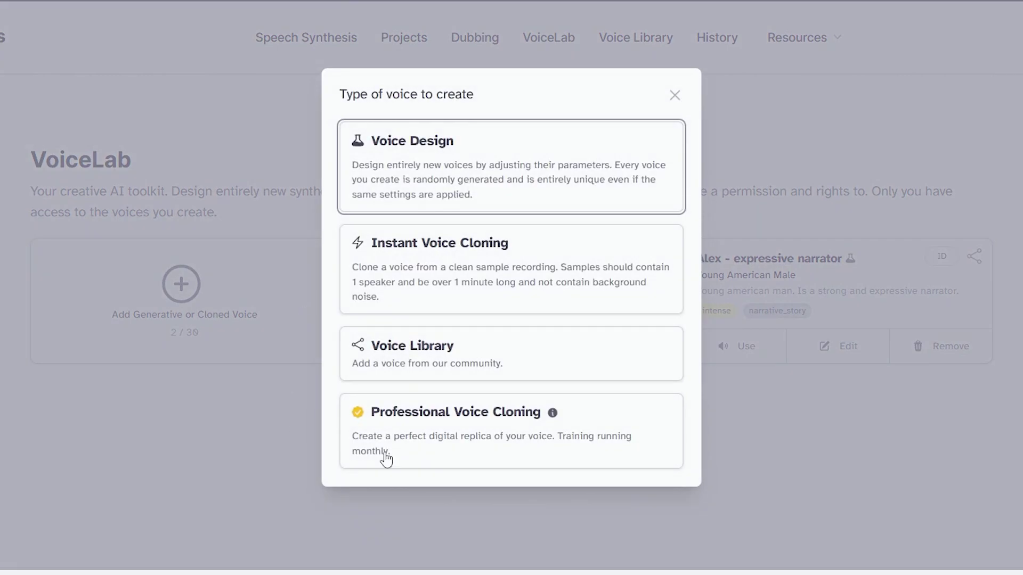
click(616, 464)
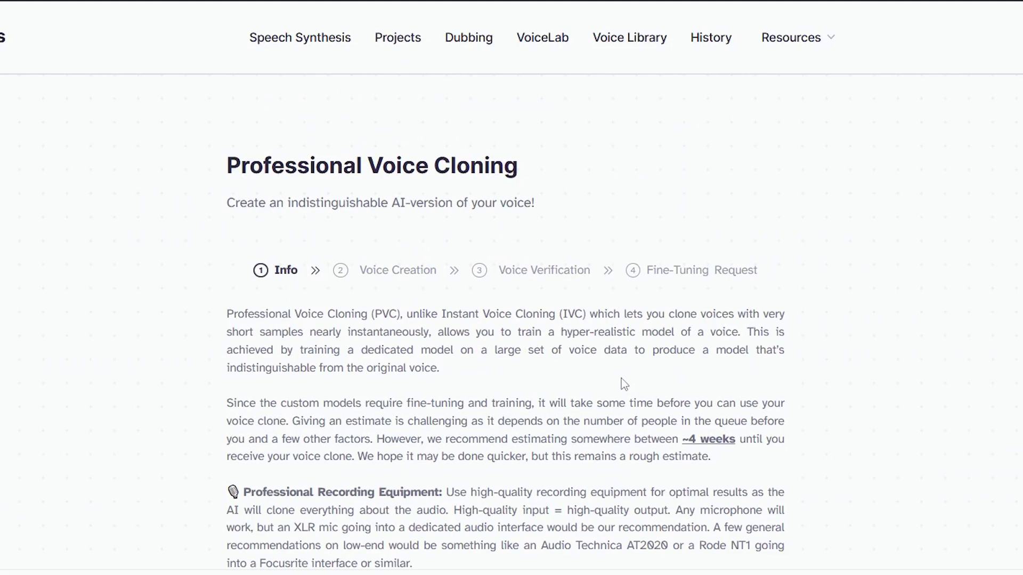
scroll(624, 383, down, 3)
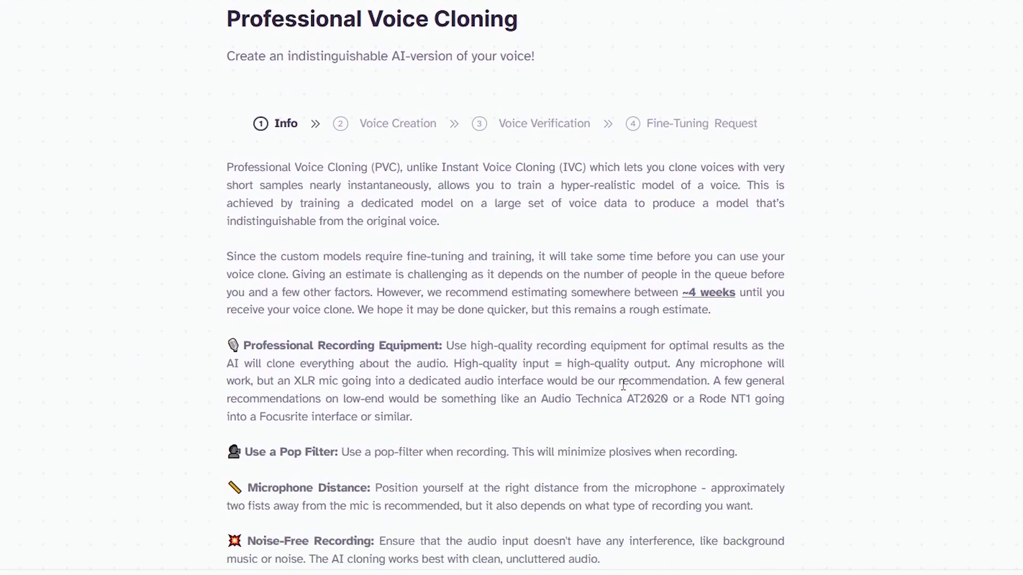
scroll(623, 385, down, 3)
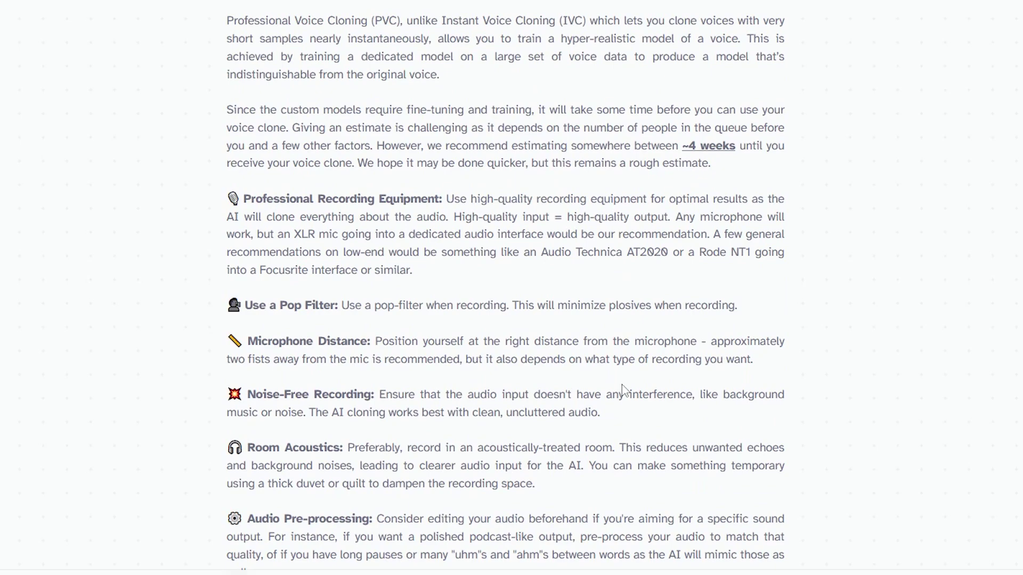
scroll(623, 384, down, 12)
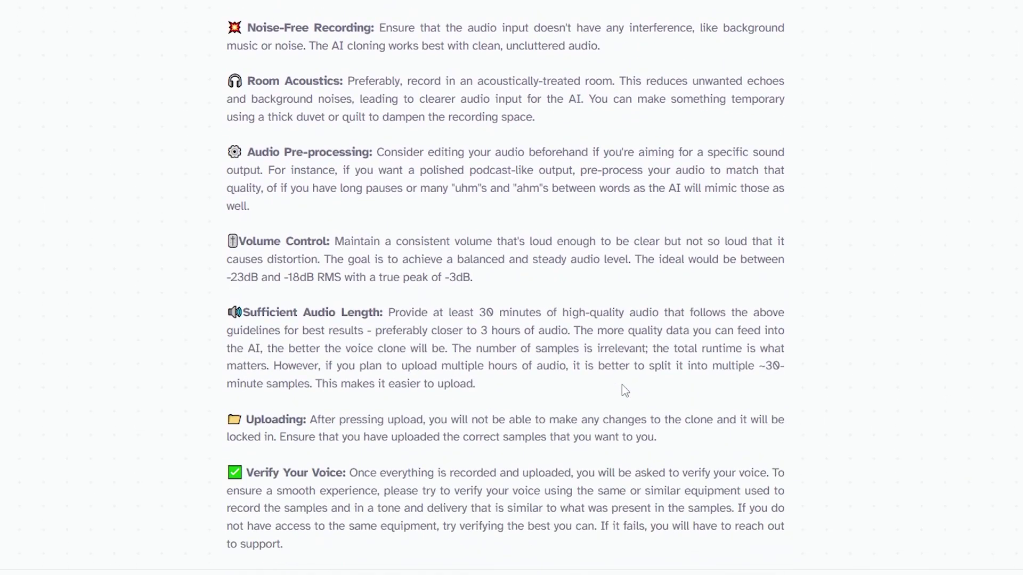
scroll(623, 384, up, 4)
scroll(623, 384, up, 4)
scroll(624, 385, up, 5)
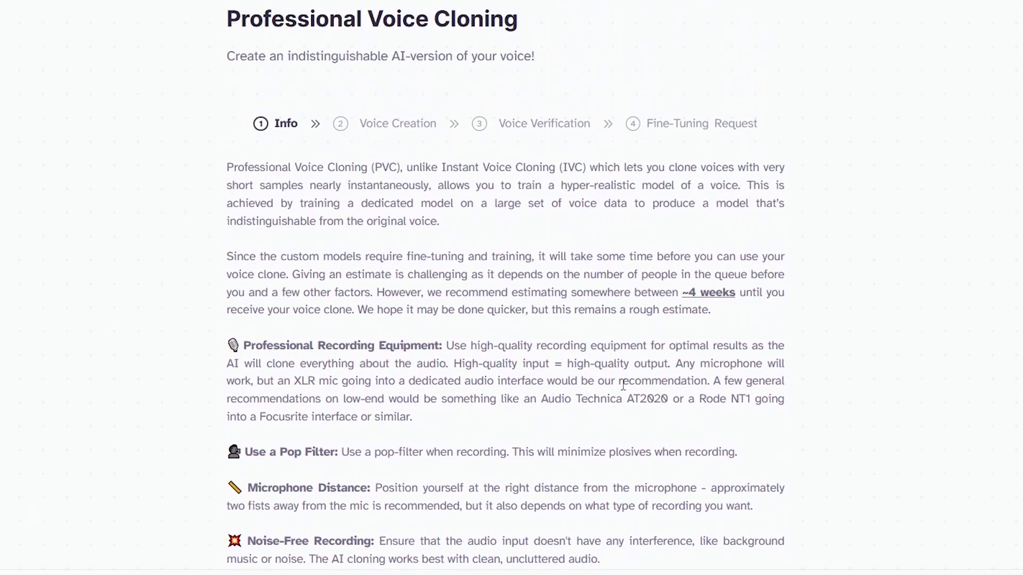
scroll(623, 384, down, 1)
scroll(624, 384, up, 1)
scroll(623, 384, down, 1)
scroll(623, 384, down, 9)
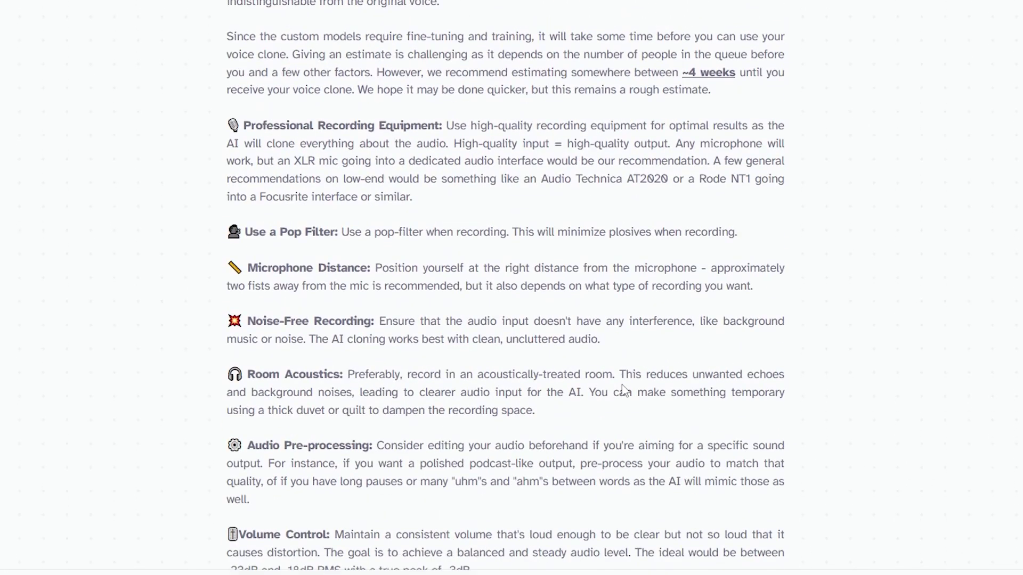
scroll(621, 384, down, 4)
scroll(621, 384, up, 11)
scroll(624, 384, up, 4)
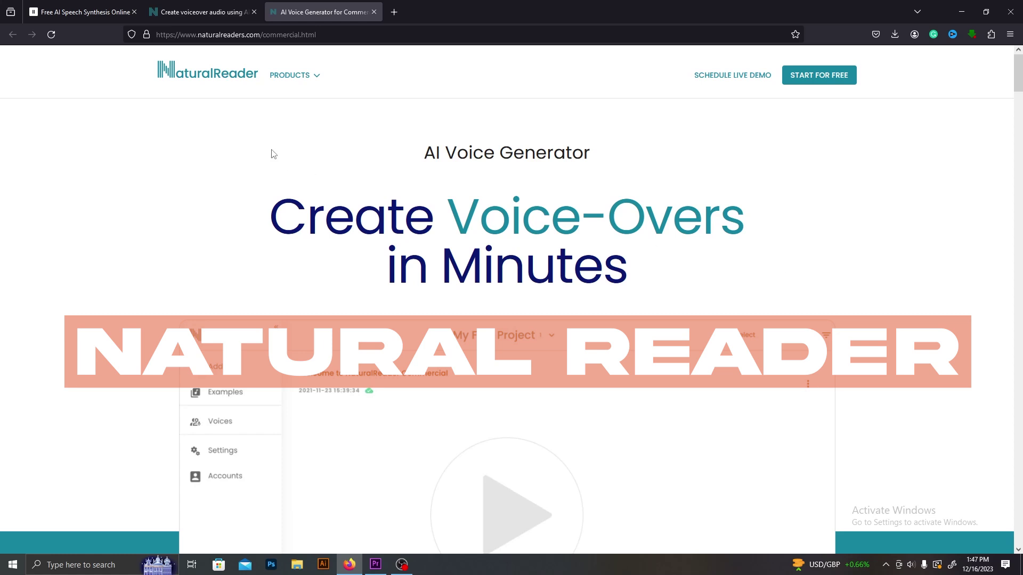
- Open NaturalReader Commercial and add a new typed-text file
click(314, 77)
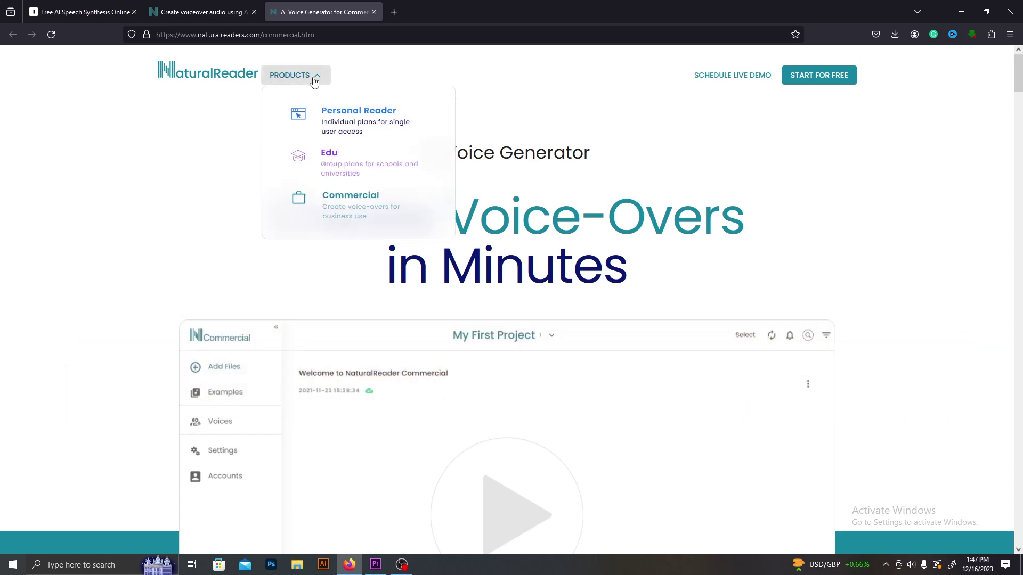
click(818, 79)
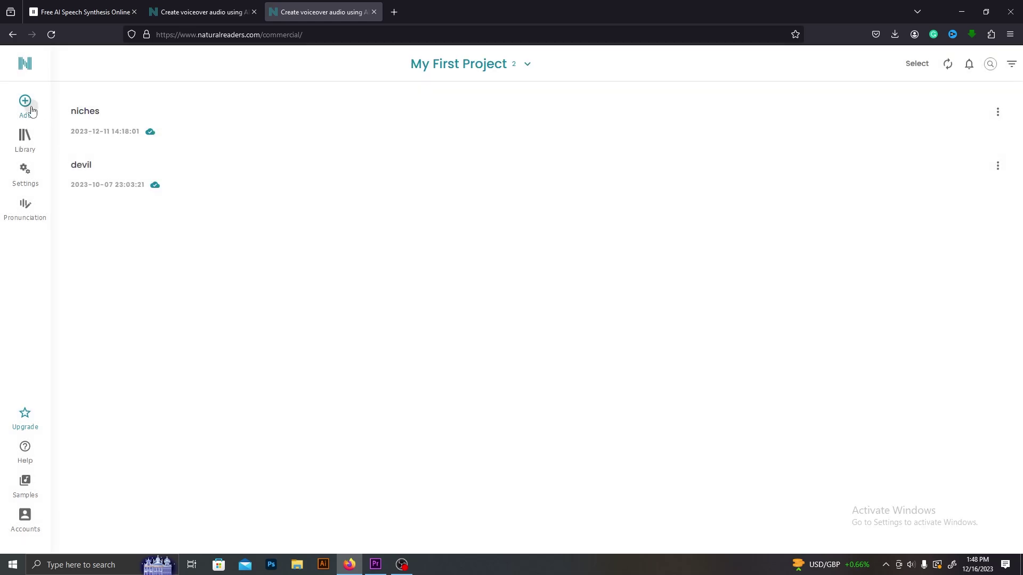
click(30, 108)
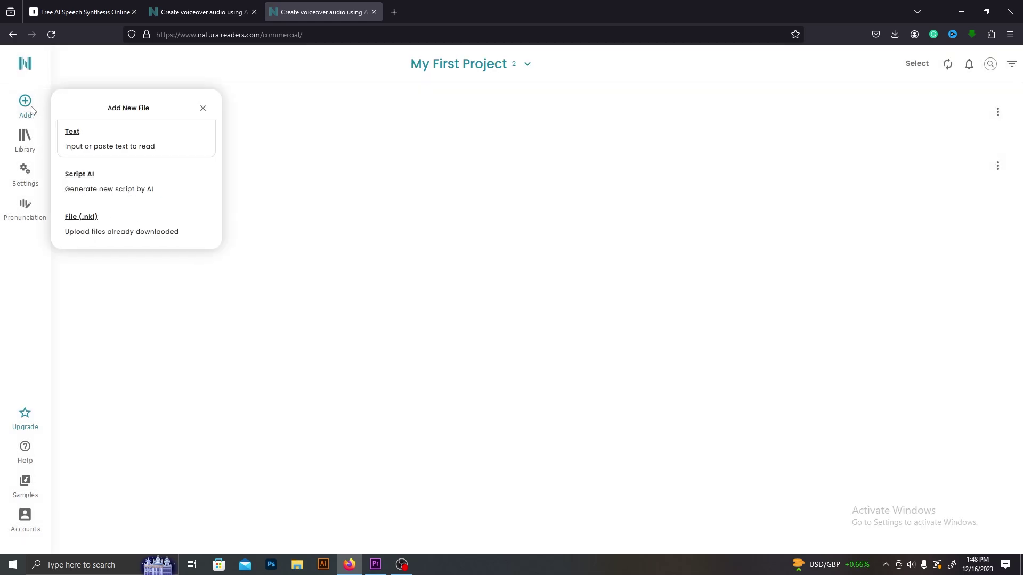
click(140, 144)
- Name the file 'sample', enter 'This video is about AI text to speech tools', and choose Callum
click(373, 190)
text(sample)
key(Tab)
text(This video is about a)
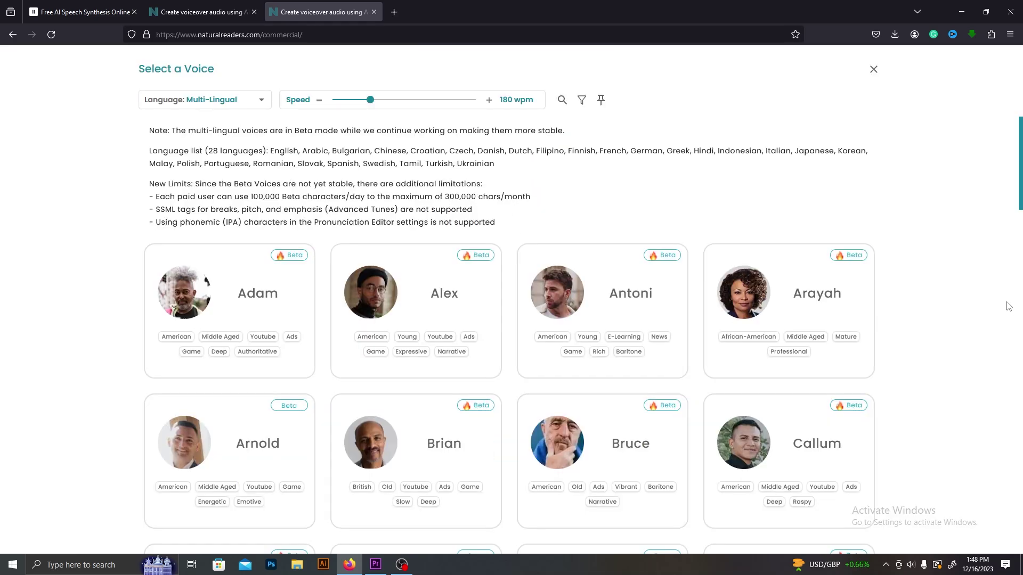
click(789, 418)
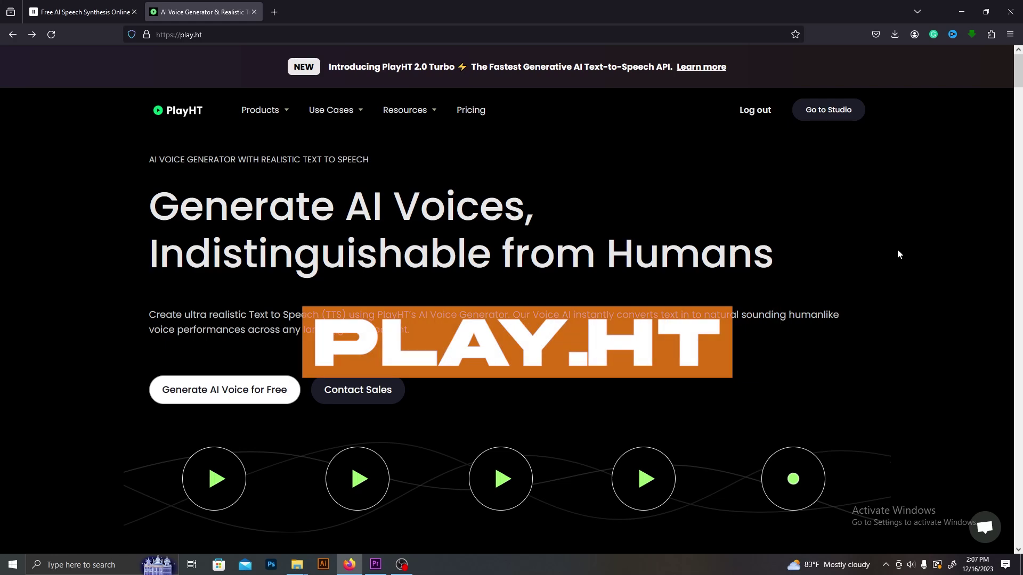
- Sign up for PlayHT with Google as an individual and load the YouTube Product Review sample
scroll(897, 250, down, 4)
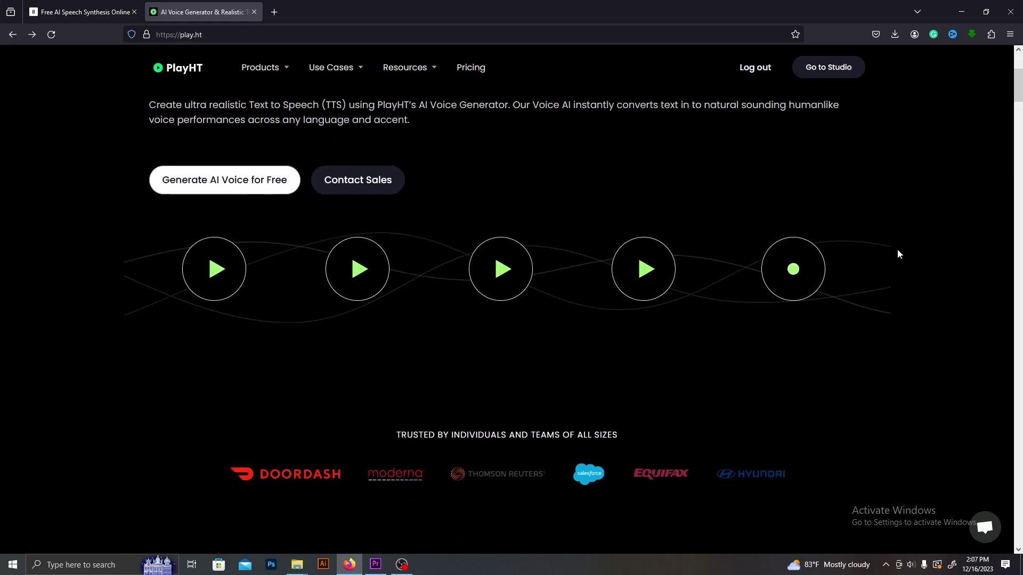
scroll(898, 250, up, 4)
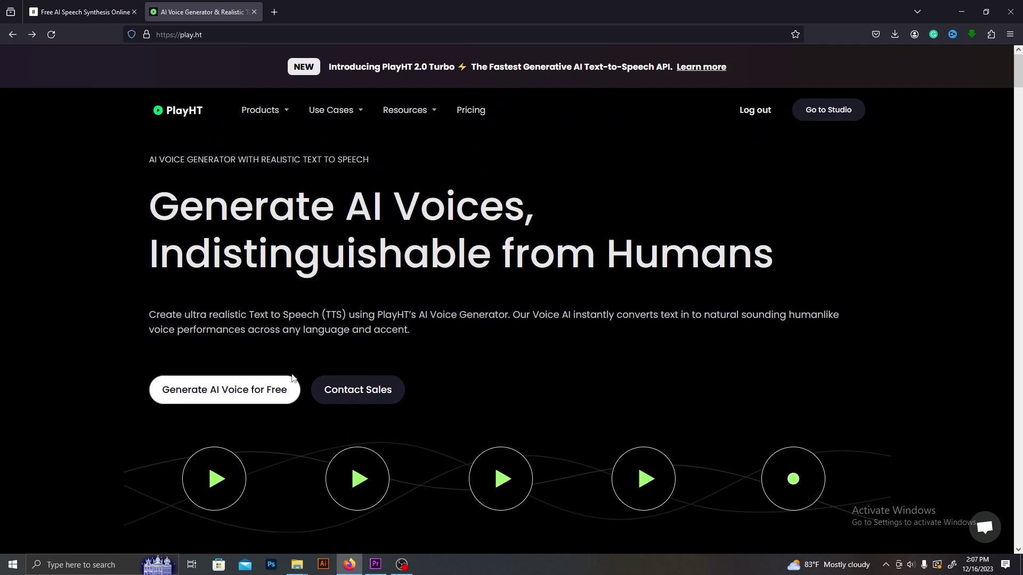
click(255, 400)
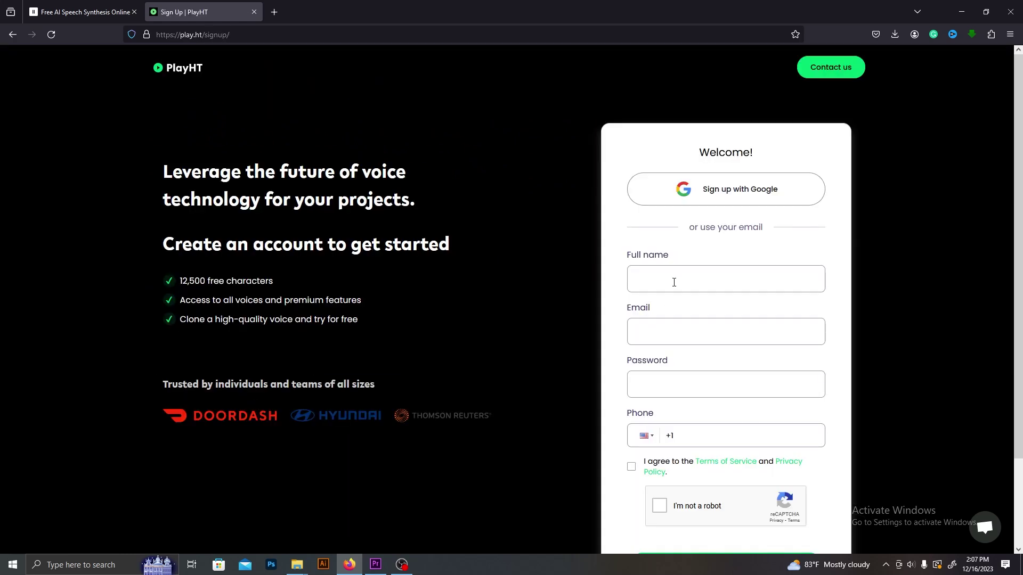
click(727, 198)
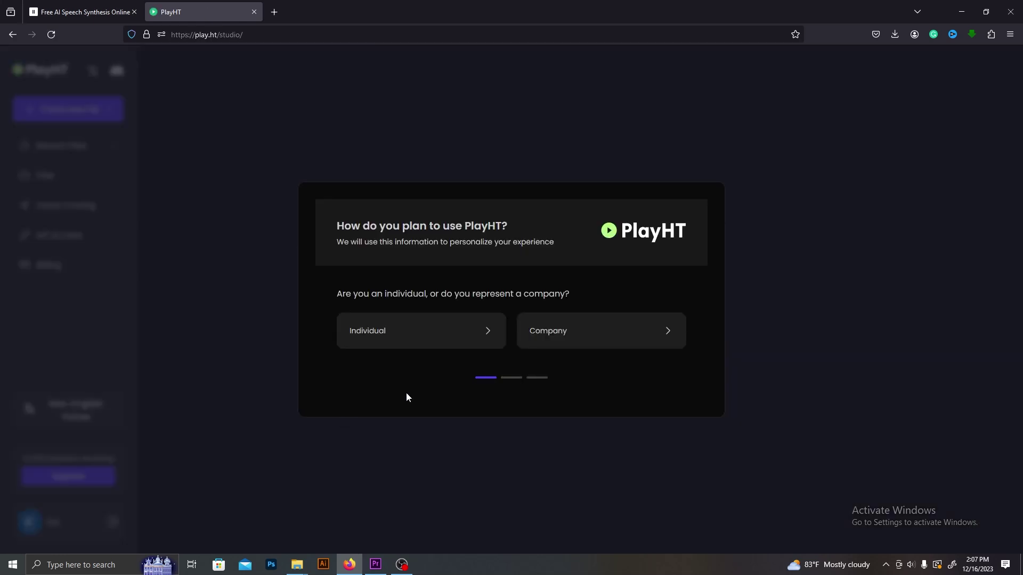
click(493, 340)
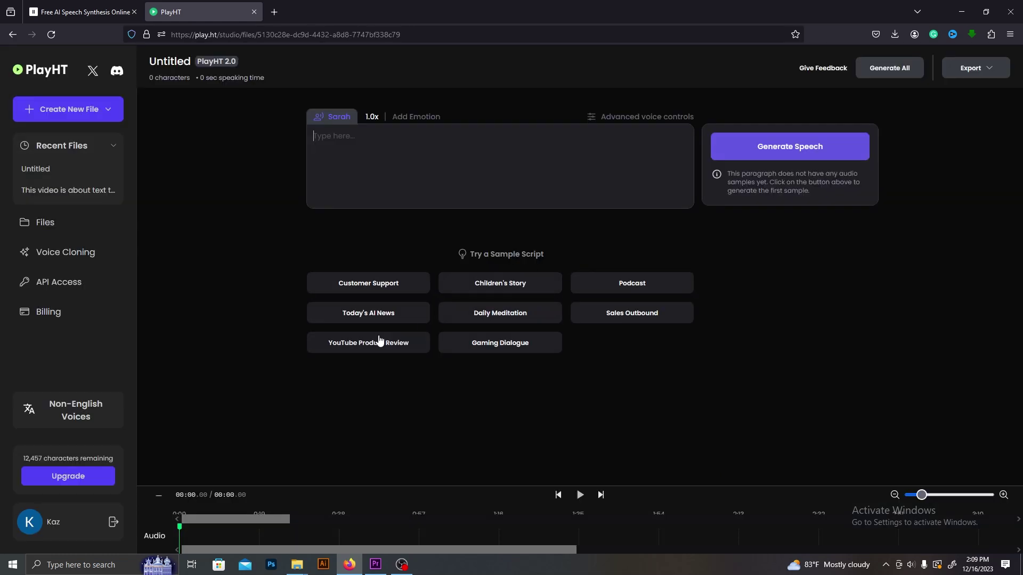
click(399, 345)
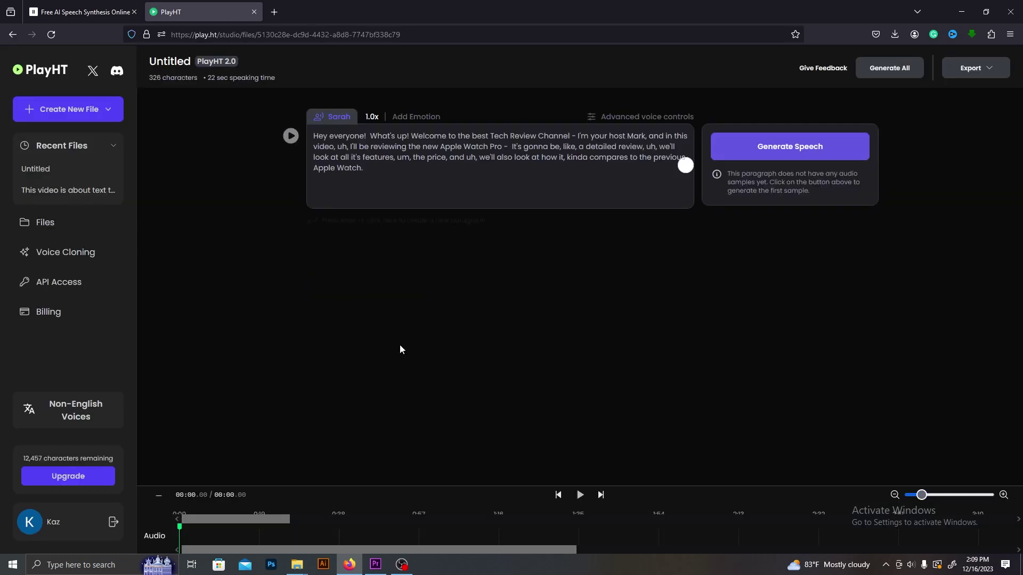
- Select and preview the pre-made Michael voice, leaving the speech speed unchanged
click(338, 116)
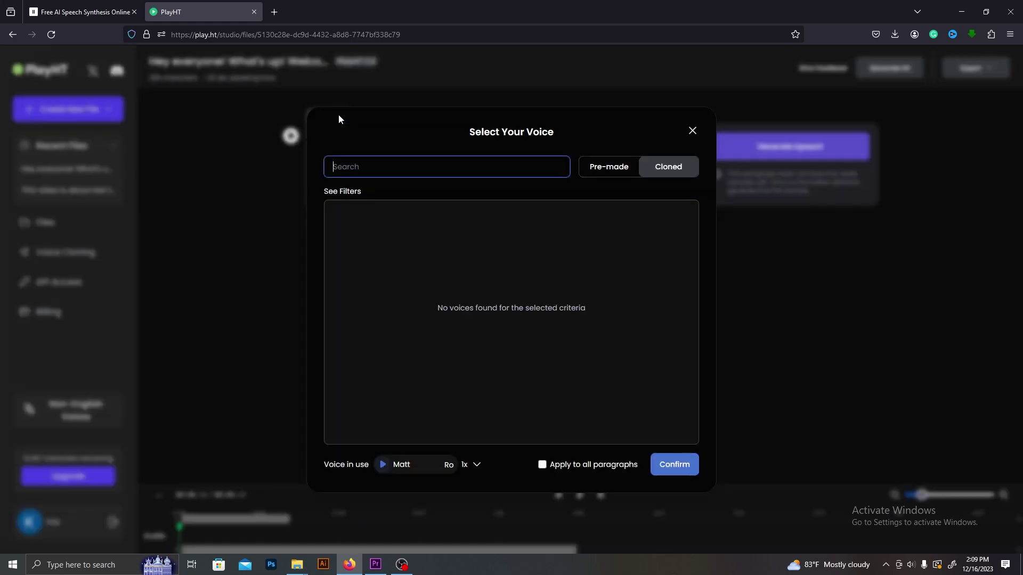
click(623, 169)
click(369, 441)
click(382, 465)
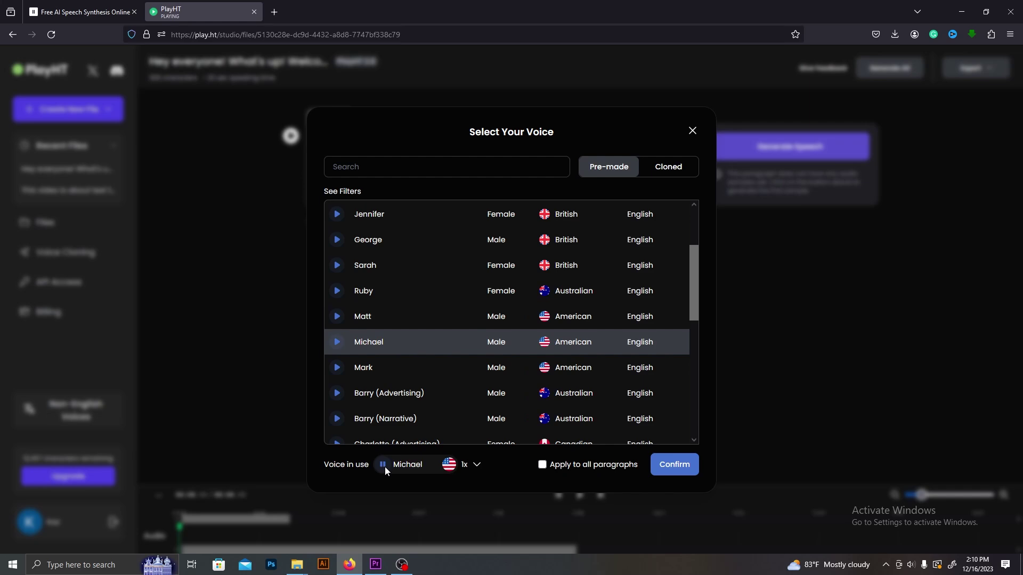
click(477, 466)
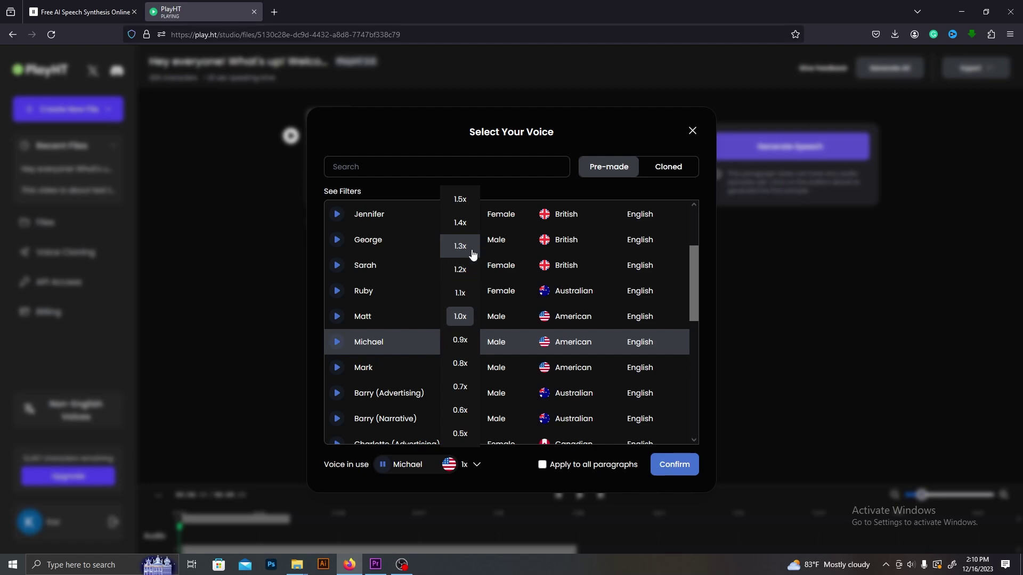
click(496, 468)
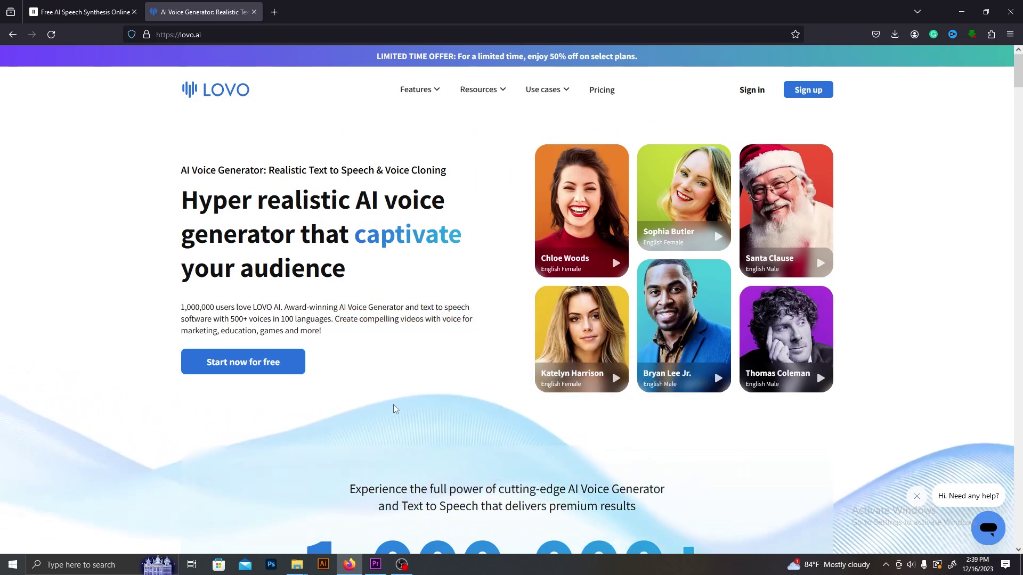
- Sign up for LOVO Genny, create a Simple project, and play the Nicole voiceover
click(296, 362)
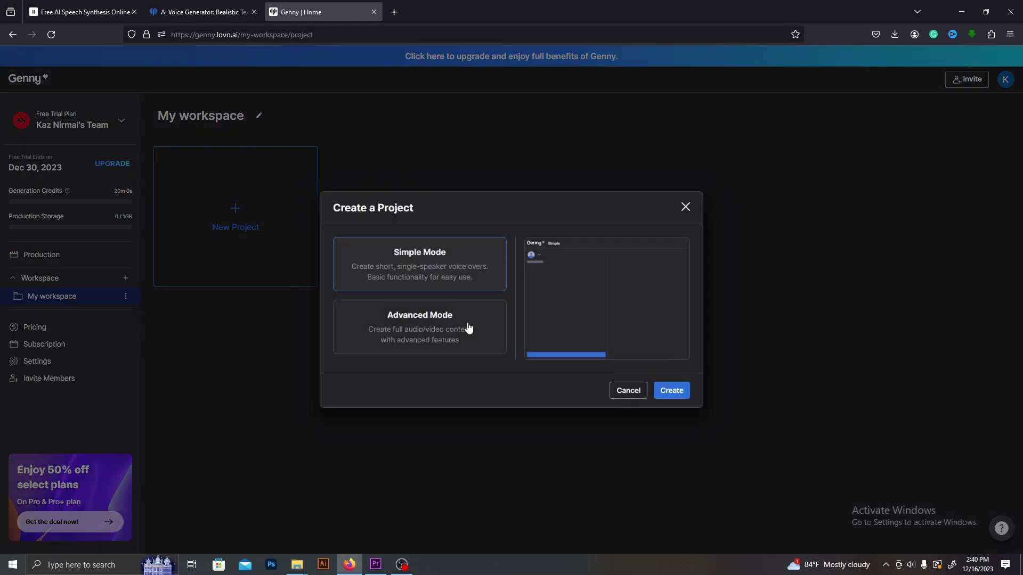
click(671, 391)
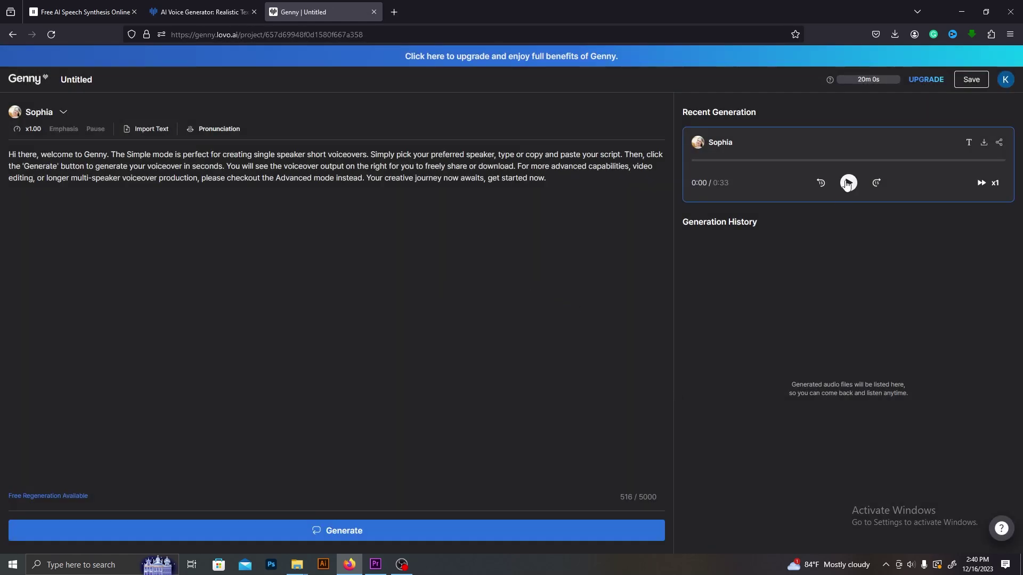
click(60, 118)
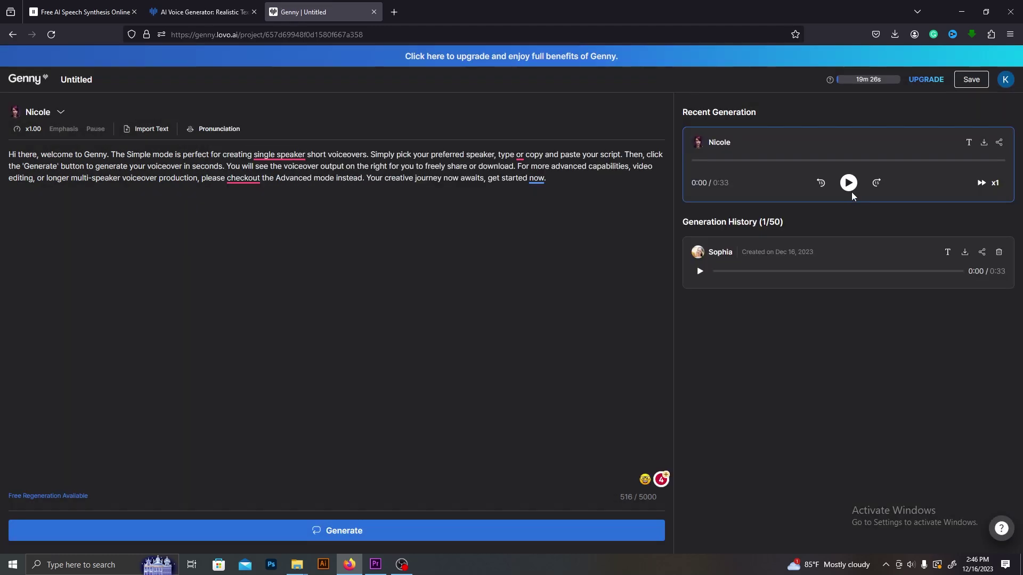
click(849, 184)
- Raise the system volume from 14 to 26 and reopen the voice list
click(911, 569)
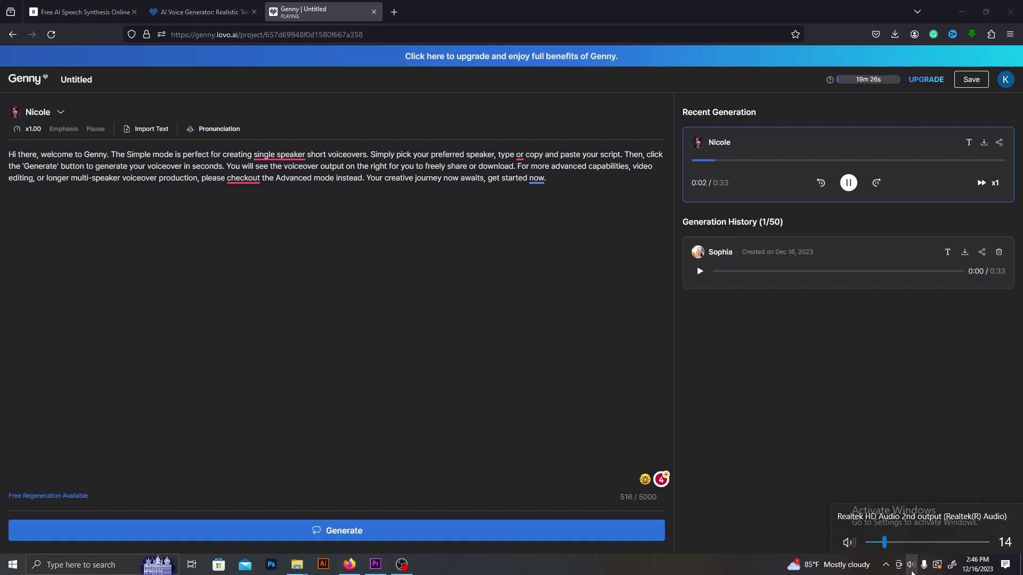
drag(885, 539, 899, 539)
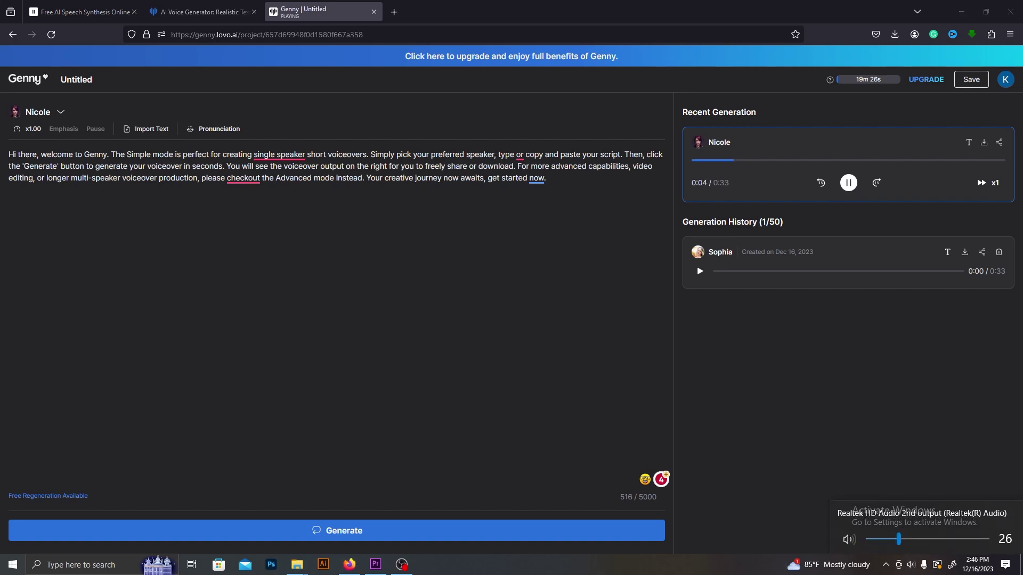
click(747, 574)
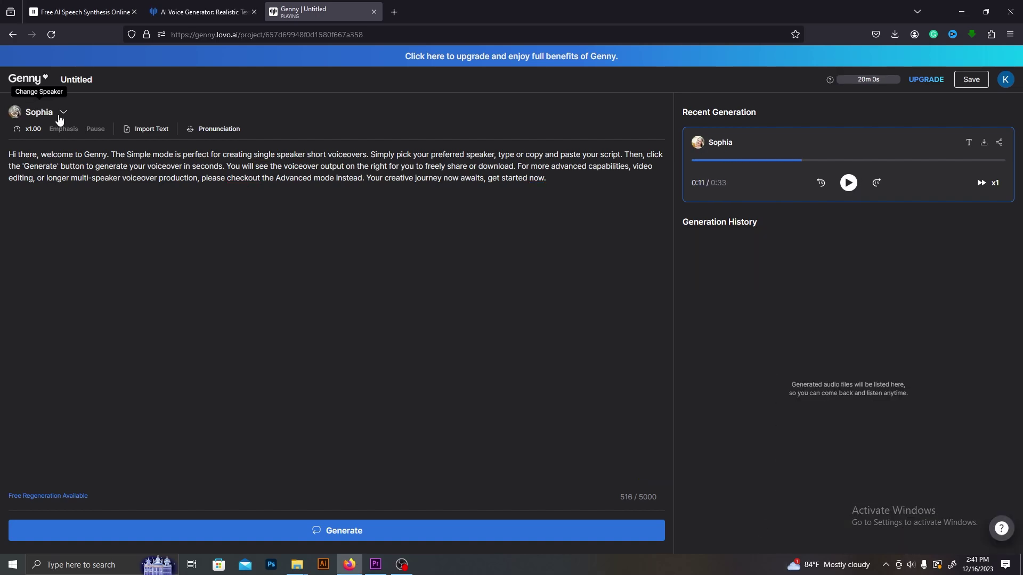
click(58, 117)
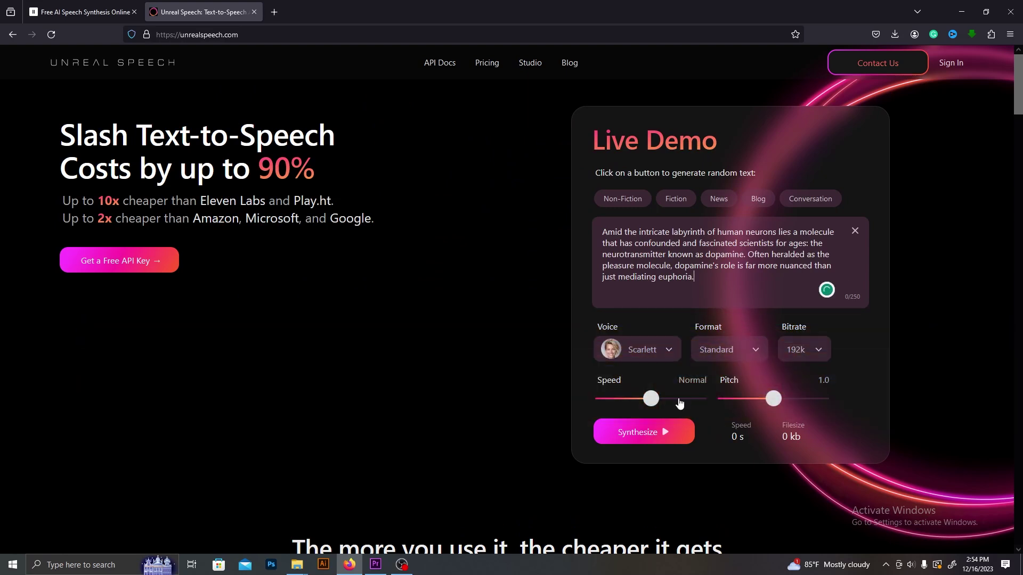
- Synthesize the Live Demo text, then pick Amy in Studio and check its speed setting
click(666, 433)
click(669, 352)
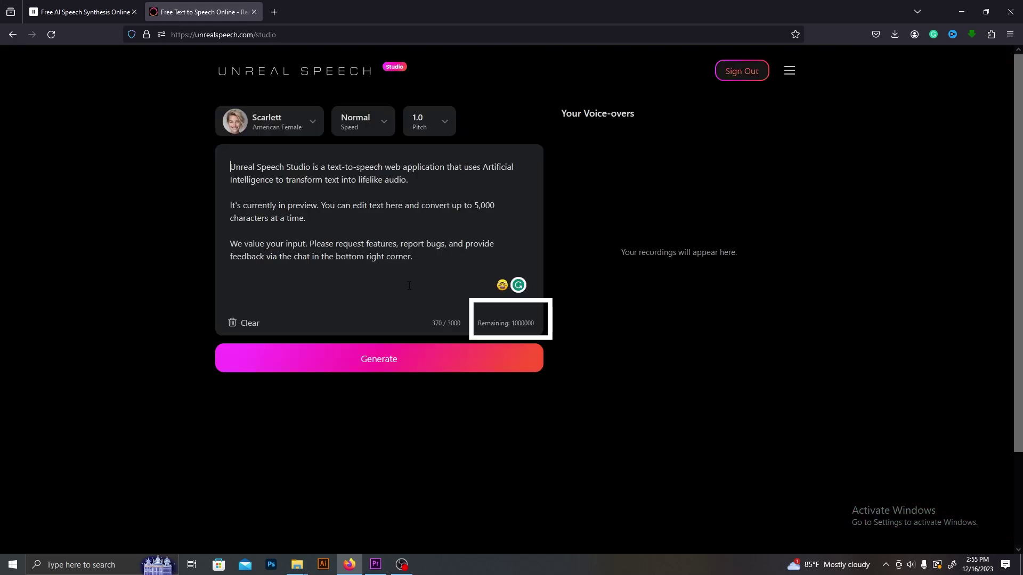
click(312, 127)
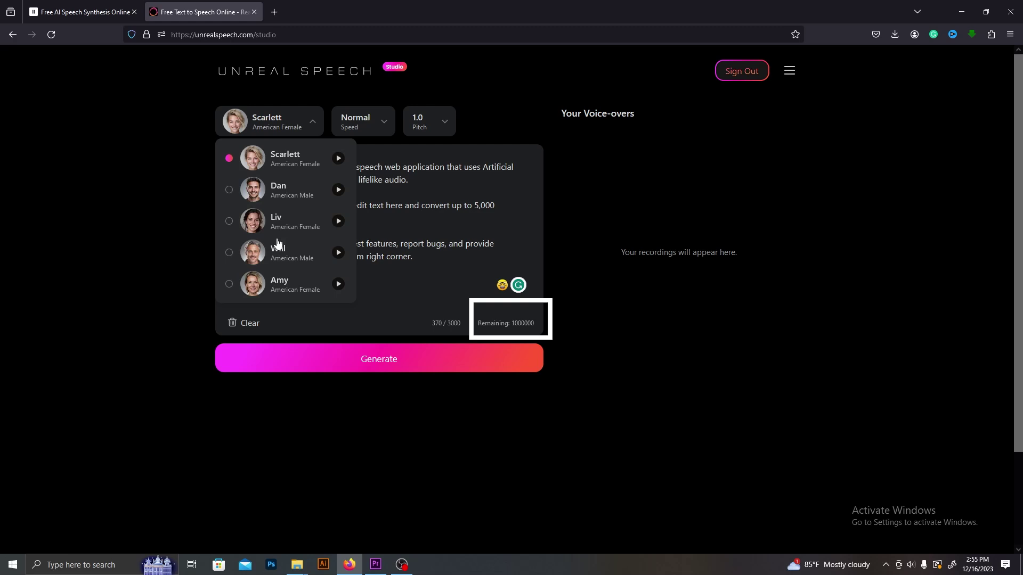
scroll(274, 242, down, 2)
scroll(276, 242, up, 2)
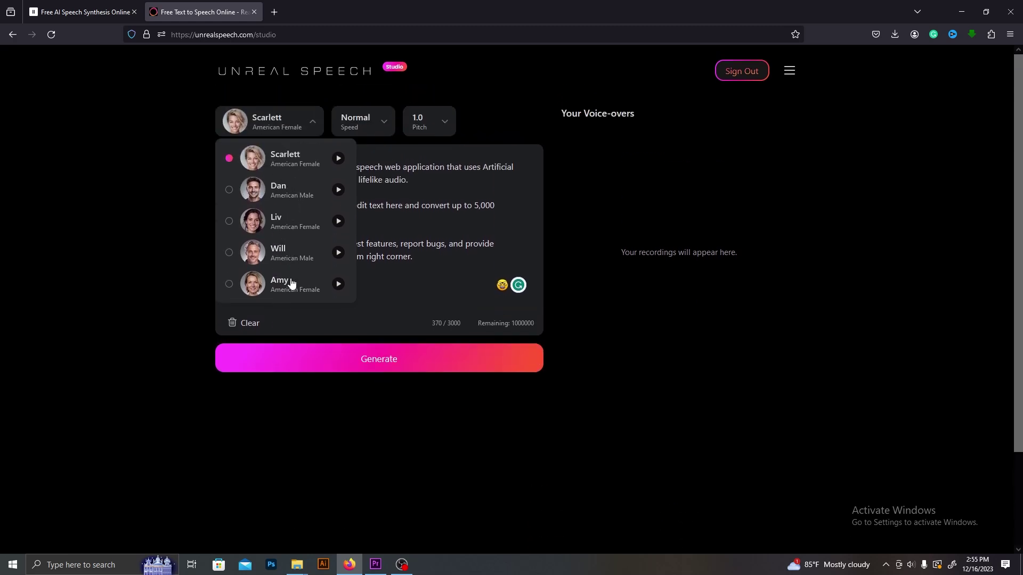
click(385, 124)
click(385, 124)
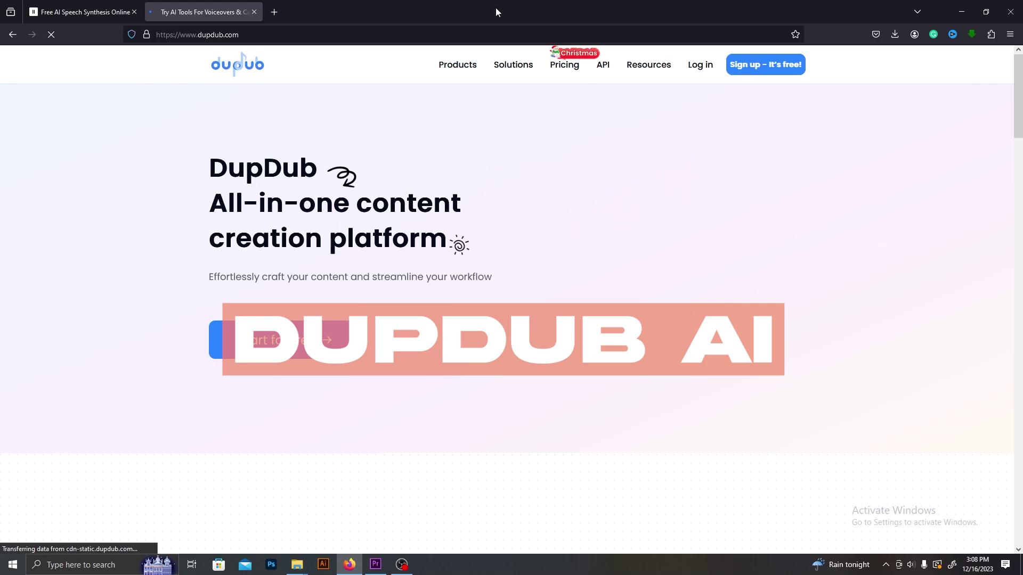
- Start DupDub for free from its landing page to reach the Studio dashboard
click(349, 340)
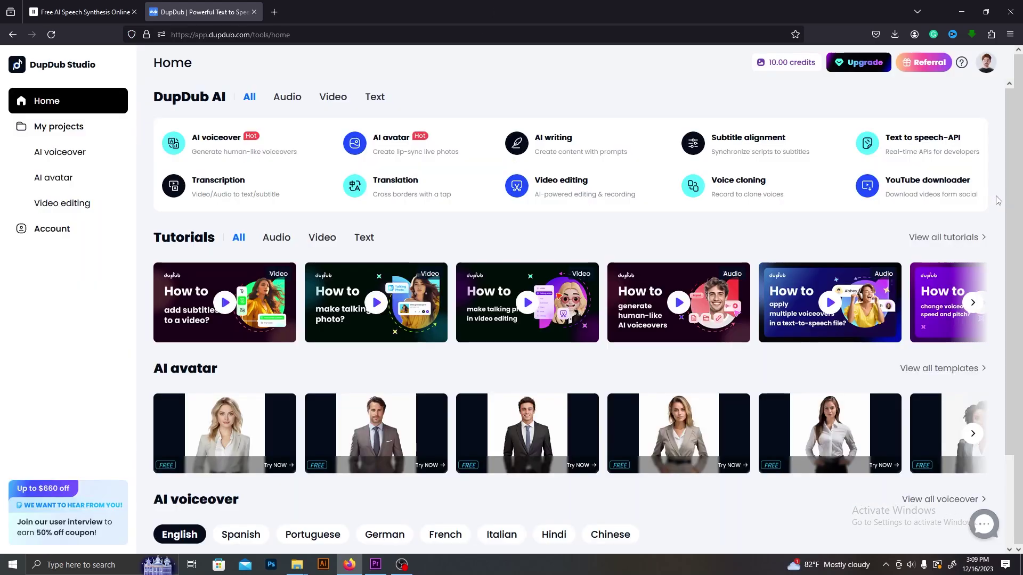